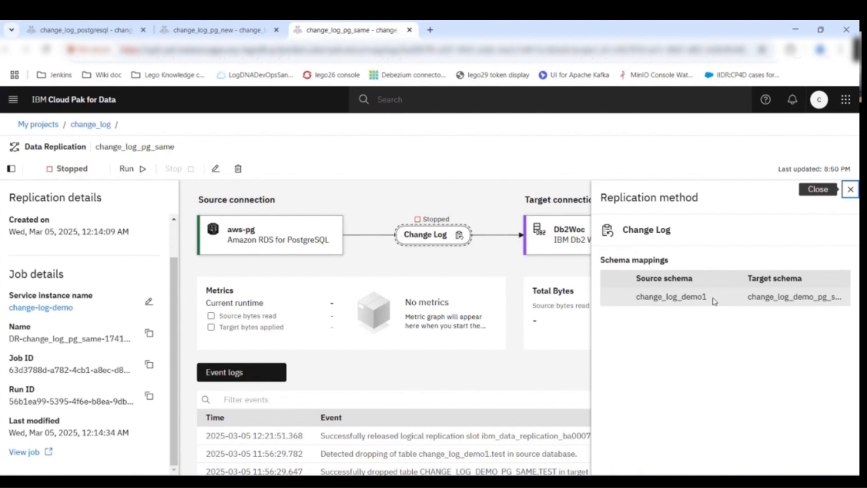
Step: Review the source and target schema mappings of the change_log_pg_same and change_log_pg_new replications
{"action": "left_click", "coordinate": [689, 296]}
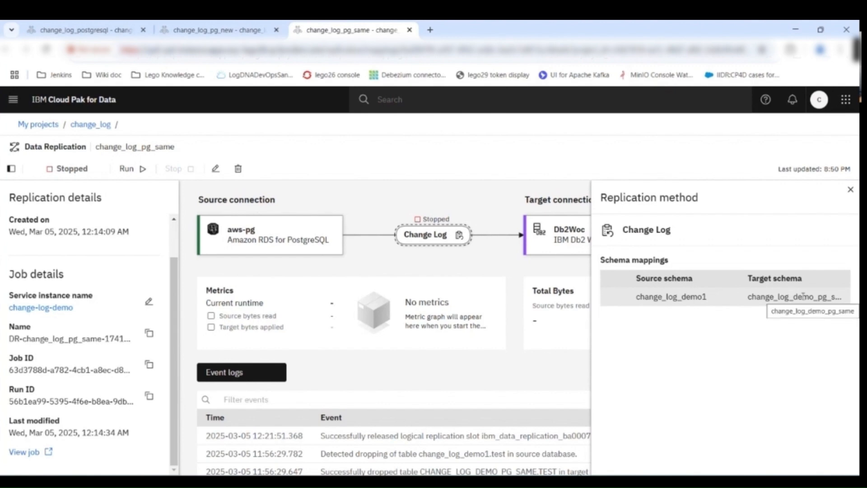
{"action": "left_click", "coordinate": [216, 30]}
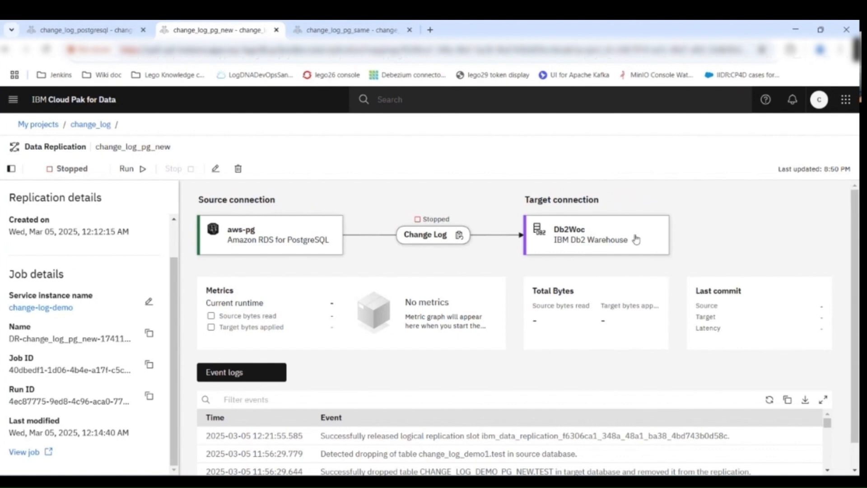
{"action": "left_click", "coordinate": [424, 244]}
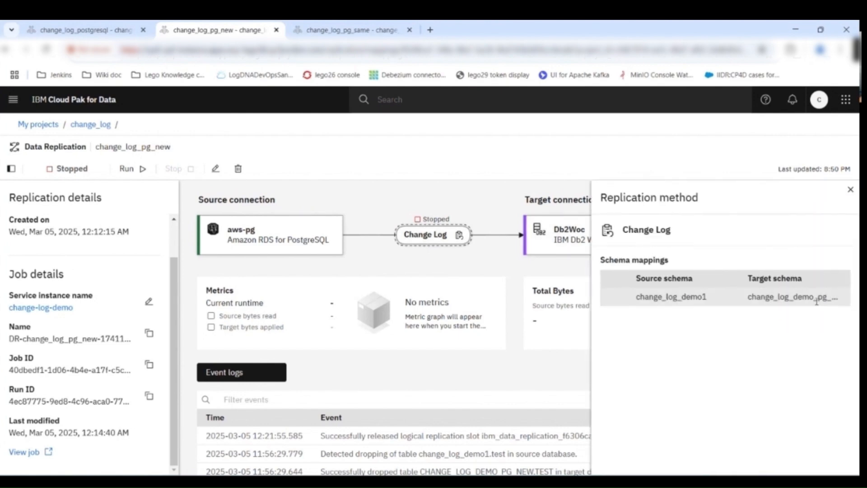
{"action": "left_click", "coordinate": [85, 30]}
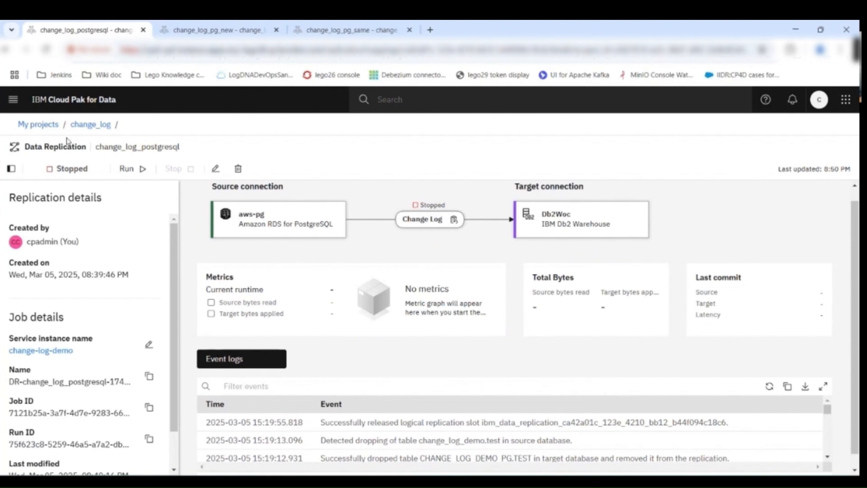
Step: Start the change_log_pg_new and change_log_pg_same replications and close their replication method details
{"action": "left_click", "coordinate": [205, 31]}
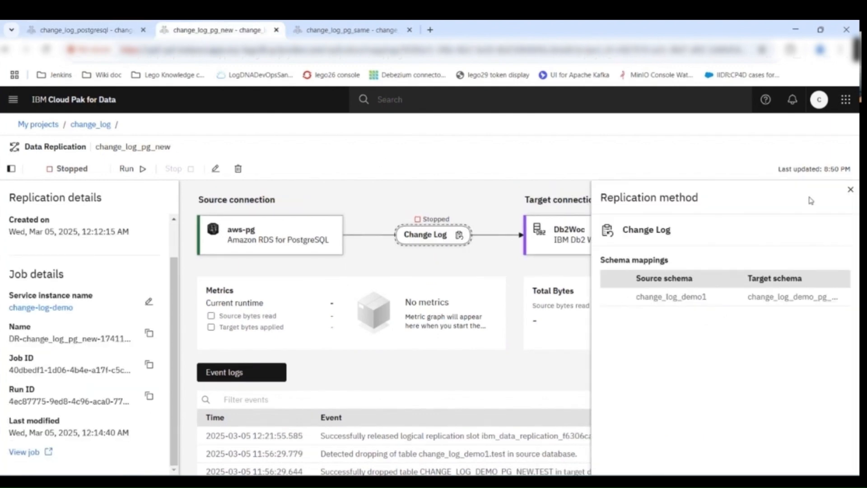
{"action": "left_click", "coordinate": [850, 190]}
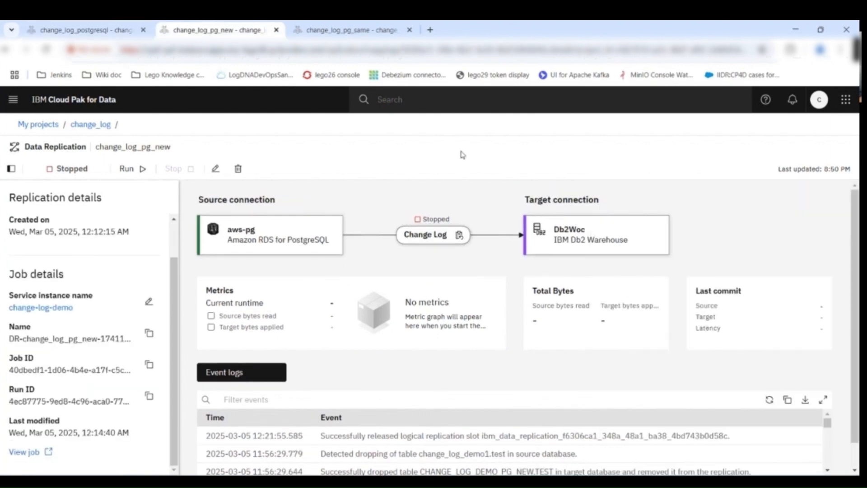
{"action": "left_click", "coordinate": [131, 171]}
{"action": "left_click", "coordinate": [348, 30]}
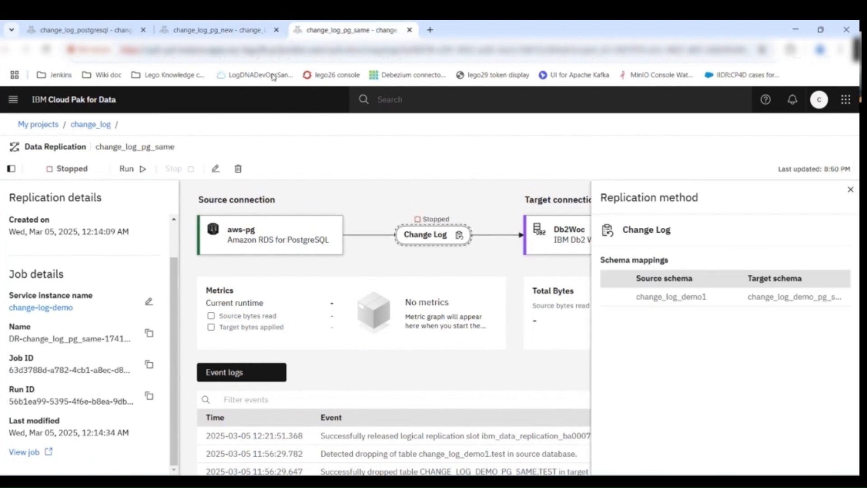
{"action": "left_click", "coordinate": [128, 170]}
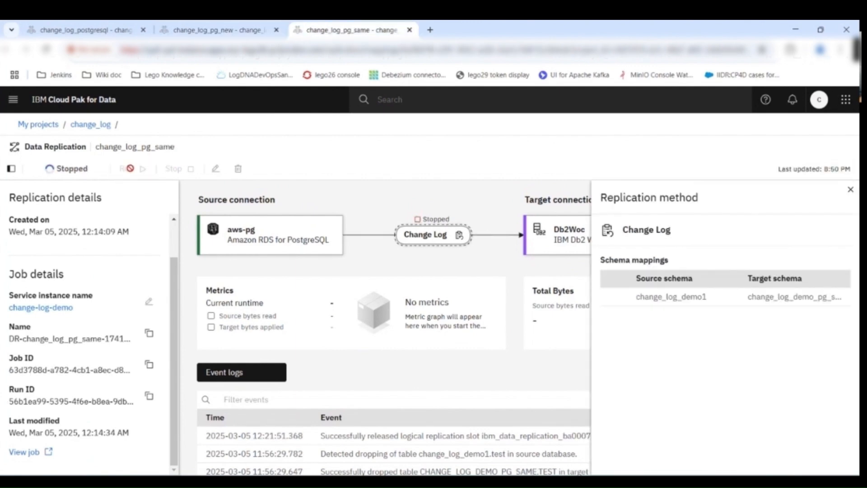
{"action": "left_click", "coordinate": [852, 189]}
Step: Copy the Run ID of the change_log_pg_new replication and add it on its own line in the new 5 file in Notepad++
{"action": "left_click", "coordinate": [219, 30]}
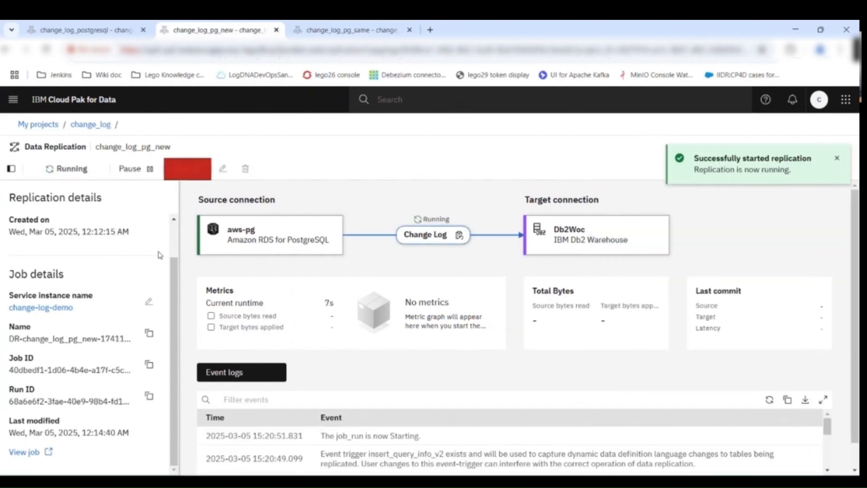
{"action": "left_click", "coordinate": [149, 398]}
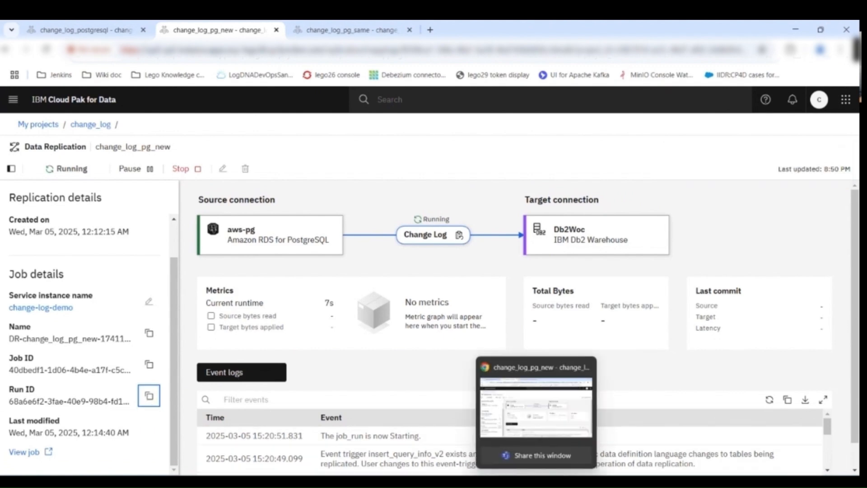
{"action": "key", "text": "alt+Tab"}
{"action": "left_click", "coordinate": [311, 67]}
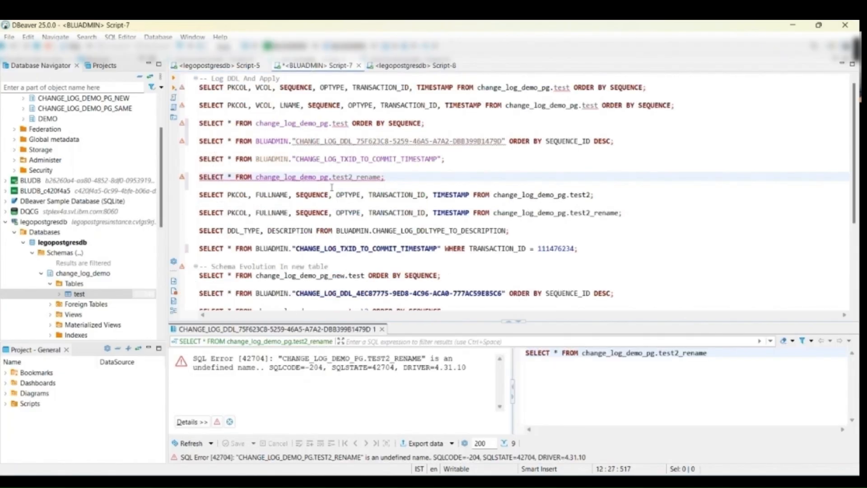
{"action": "scroll", "coordinate": [333, 212], "scroll_direction": "down", "scroll_amount": 3}
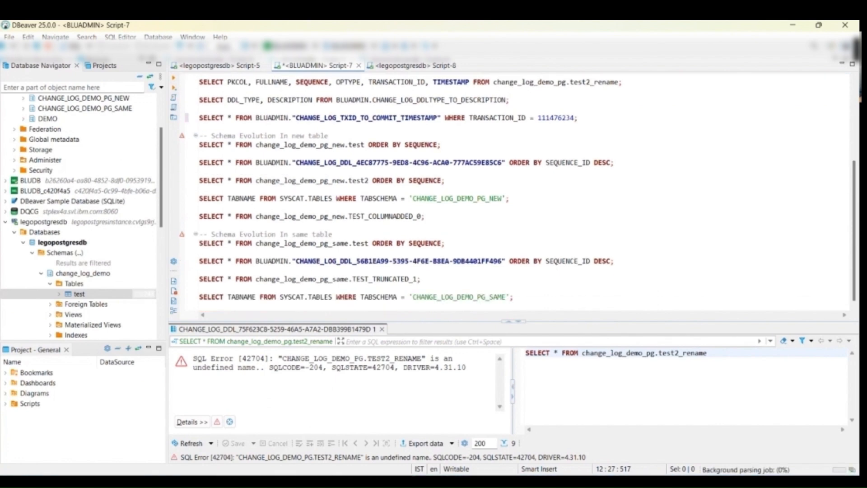
{"action": "key", "text": "alt+Tab"}
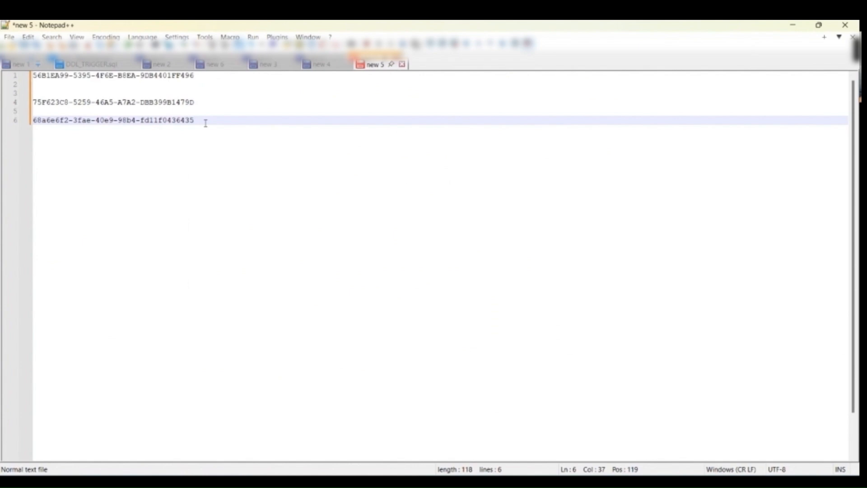
Step: Convert the change_log_pg_new run ID on line 6 to uppercase and copy it
{"action": "key", "text": "shift+Home"}
{"action": "left_click", "coordinate": [27, 37]}
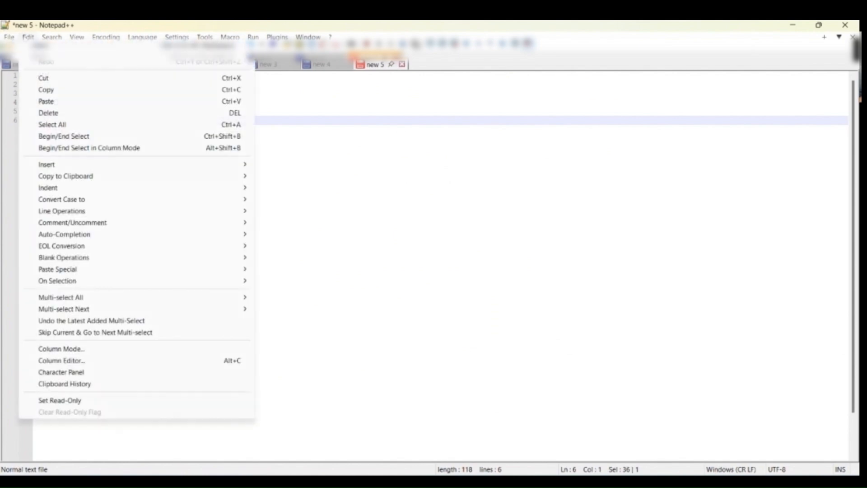
{"action": "mouse_move", "coordinate": [181, 201]}
{"action": "left_click", "coordinate": [275, 199]}
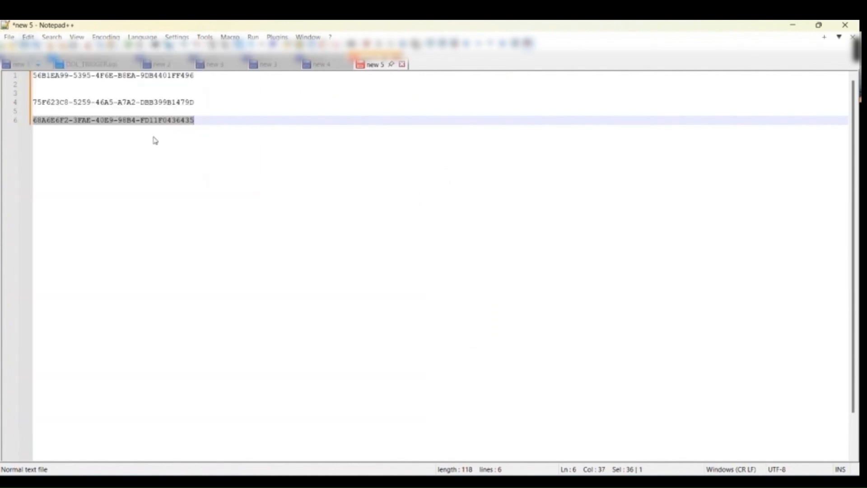
{"action": "right_click", "coordinate": [144, 125]}
{"action": "left_click", "coordinate": [167, 140]}
Step: In DBeaver, replace the run ID in the new-table section's CHANGE_LOG_DDL query with 68A6E6F2-3FAE-40E9-98B4-FD11F0436435
{"action": "left_click", "coordinate": [793, 27]}
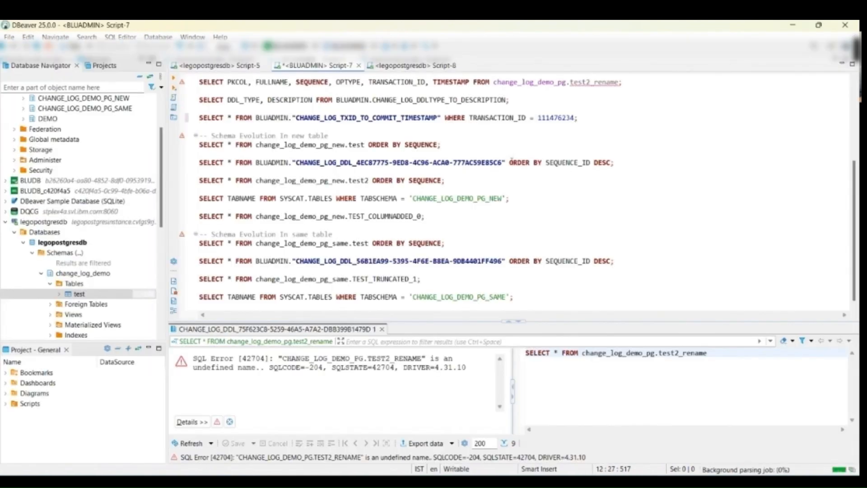
{"action": "left_click_drag", "start_coordinate": [503, 162], "coordinate": [296, 163]}
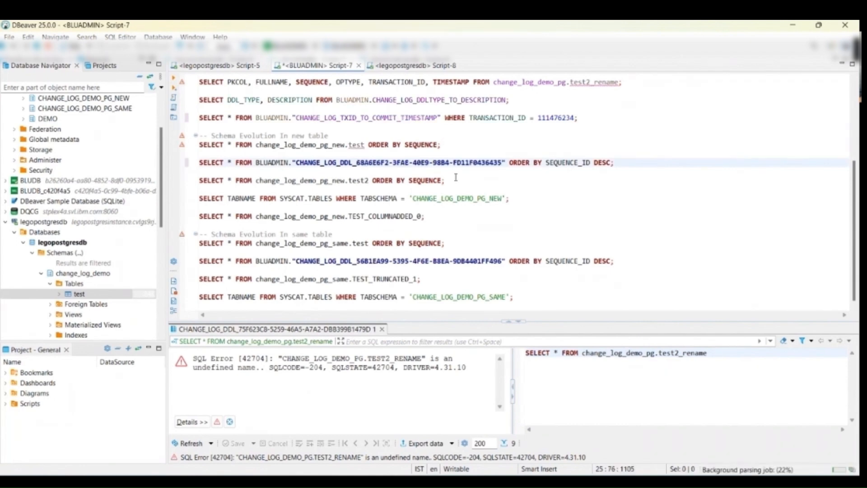
{"action": "key", "text": "ctrl+v"}
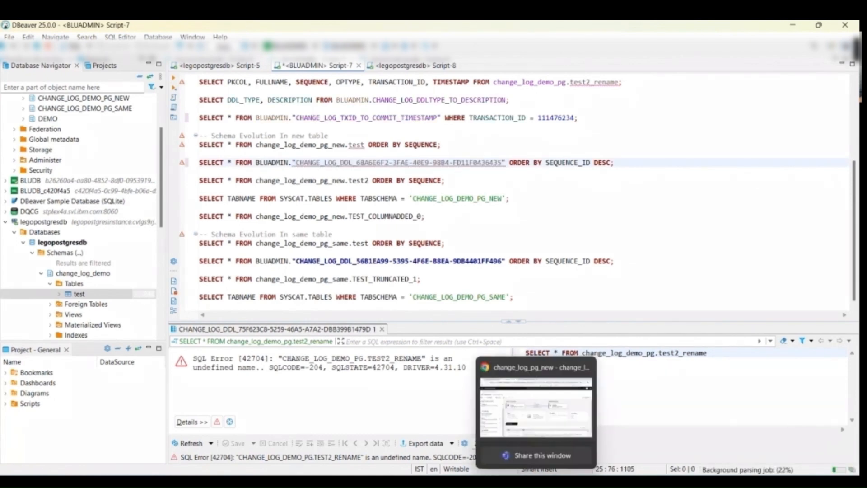
Step: Copy the Run ID of the change_log_pg_same replication from the browser and add it two lines below the last ID in Notepad++
{"action": "left_click", "coordinate": [536, 482]}
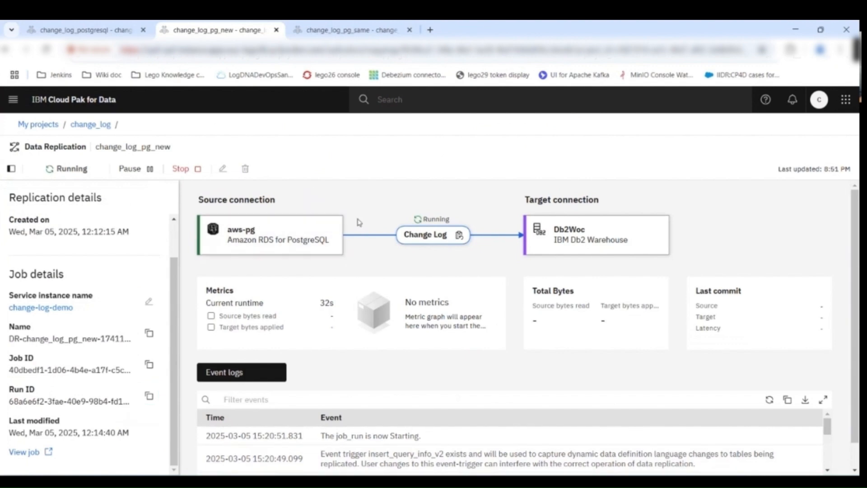
{"action": "left_click", "coordinate": [95, 31]}
{"action": "left_click", "coordinate": [348, 30]}
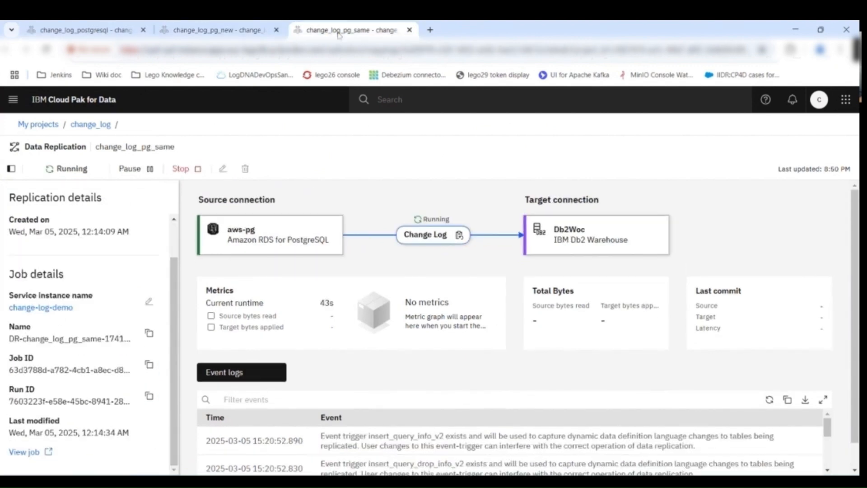
{"action": "left_click", "coordinate": [149, 394]}
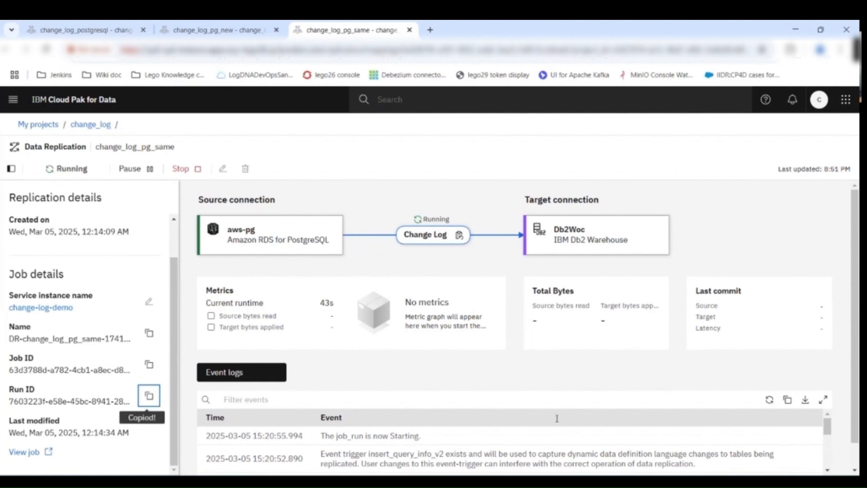
{"action": "mouse_move", "coordinate": [536, 482]}
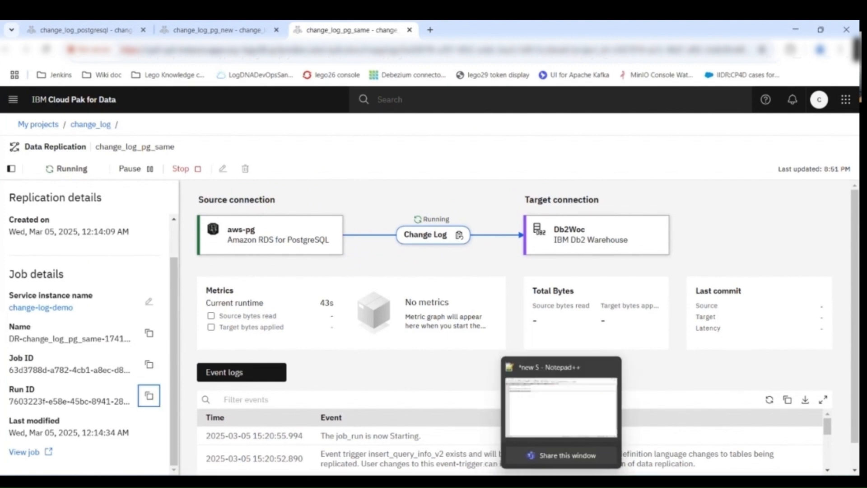
{"action": "left_click", "coordinate": [586, 481]}
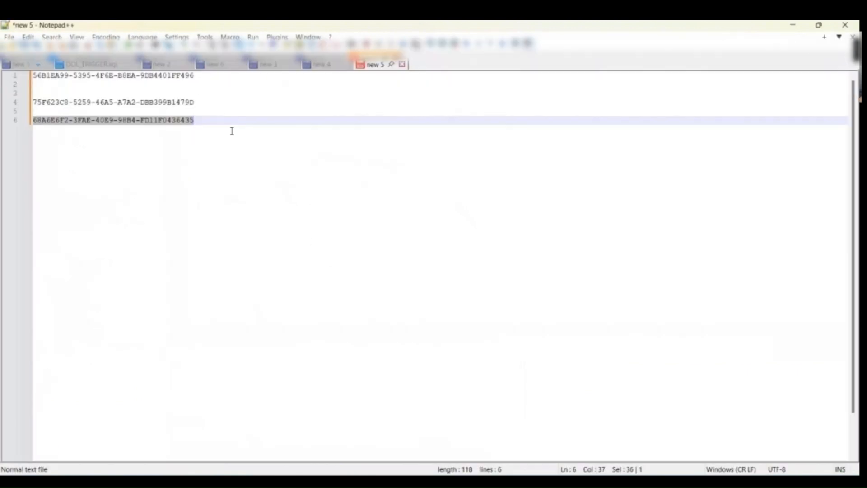
{"action": "left_click", "coordinate": [217, 119]}
{"action": "key", "text": "Return"}
{"action": "key", "text": "Return"}
{"action": "key", "text": "ctrl+v"}
Step: Convert the change_log_pg_same run ID on line 8 to uppercase and copy it
{"action": "key", "text": "shift+Home"}
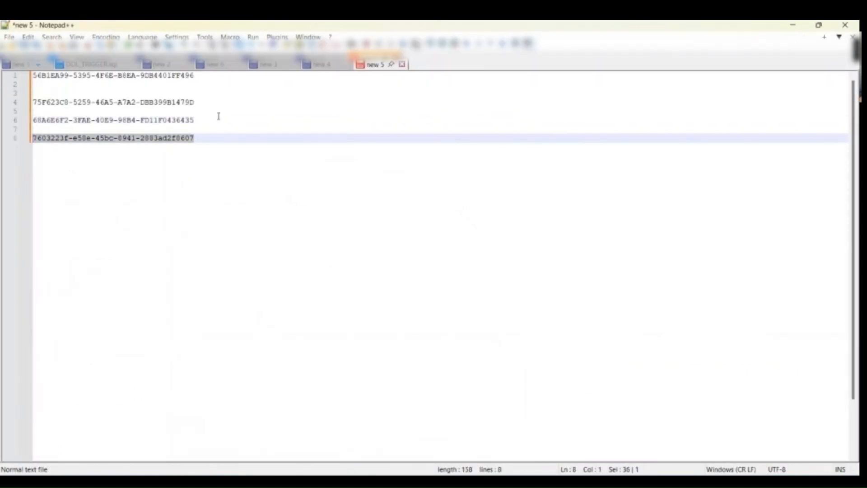
{"action": "left_click", "coordinate": [28, 37]}
{"action": "mouse_move", "coordinate": [219, 201]}
{"action": "left_click", "coordinate": [298, 203]}
{"action": "right_click", "coordinate": [183, 144]}
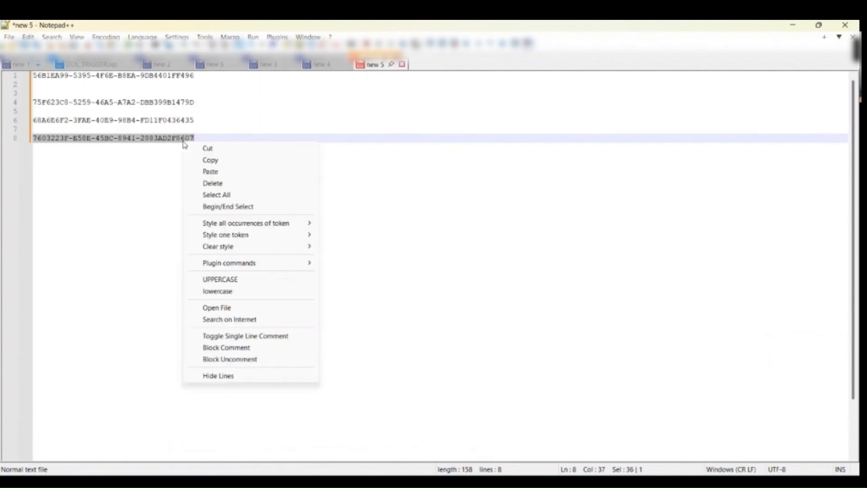
{"action": "left_click", "coordinate": [199, 160]}
Step: In DBeaver, replace the run ID in the same-table section's CHANGE_LOG_DDL query with 7603223F-E58E-45BC-8941-2883AD2F8607
{"action": "key", "text": "alt+Tab"}
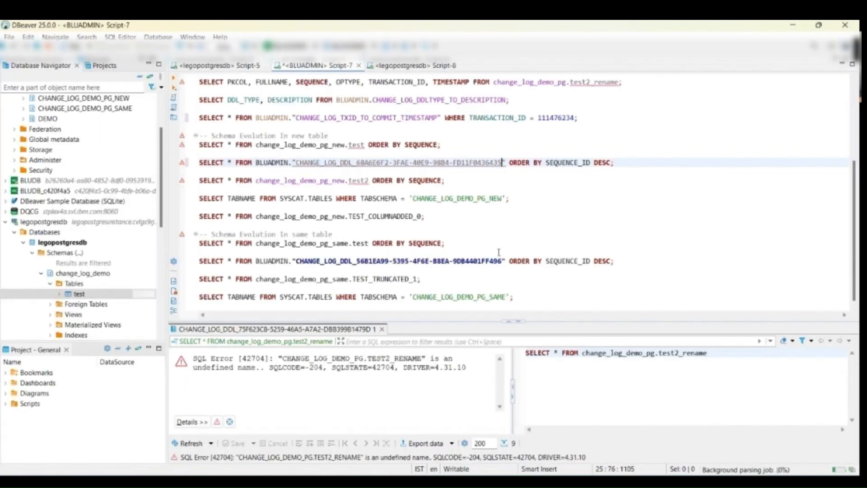
{"action": "left_click_drag", "start_coordinate": [501, 261], "coordinate": [356, 260]}
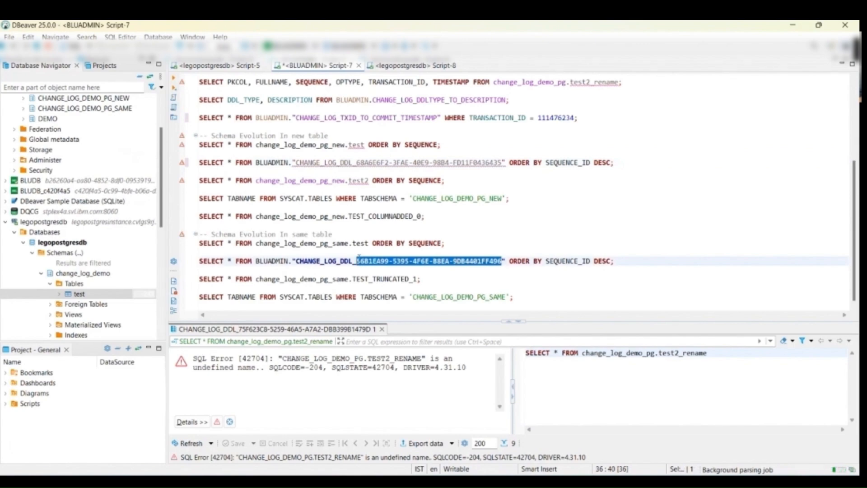
{"action": "key", "text": "ctrl+v"}
{"action": "left_click", "coordinate": [390, 261]}
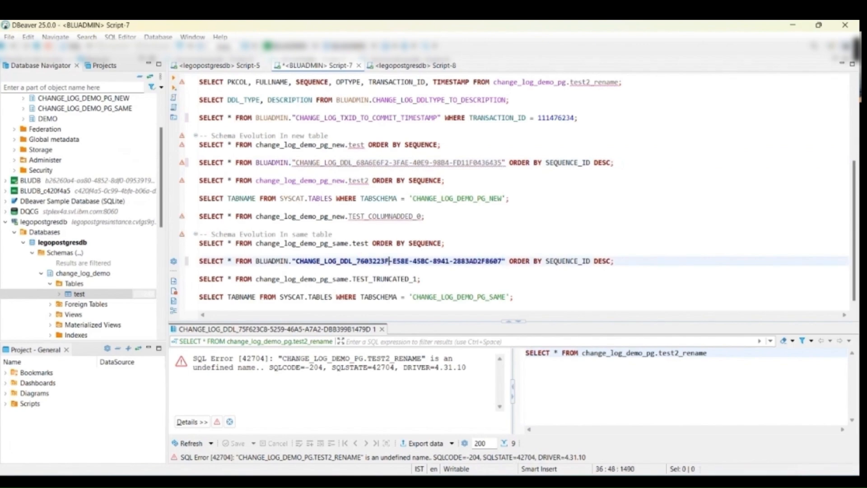
{"action": "key", "text": "alt+Tab"}
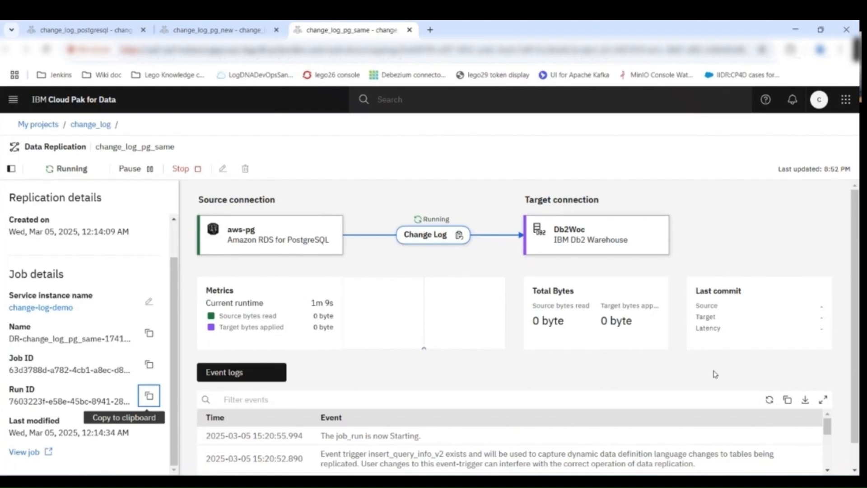
{"action": "key", "text": "alt+Tab"}
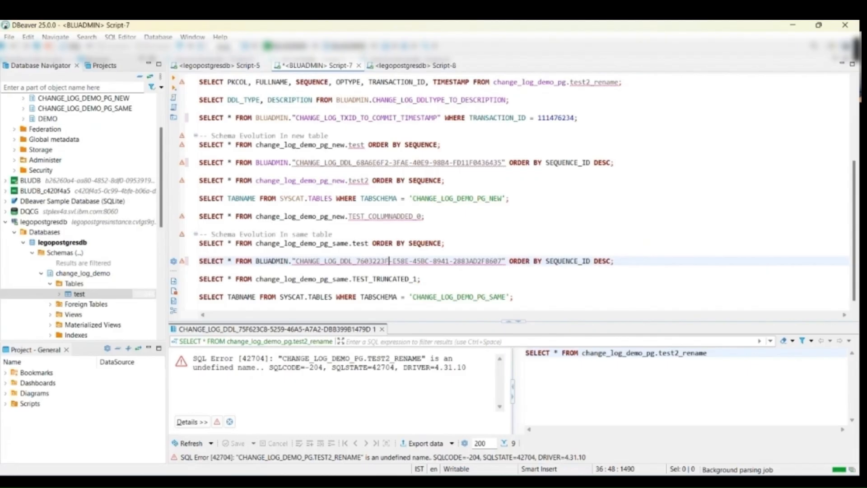
Step: Run the CHANGE_LOG_DDL queries of the new-table and same-table schema evolution sections
{"action": "left_click", "coordinate": [351, 163]}
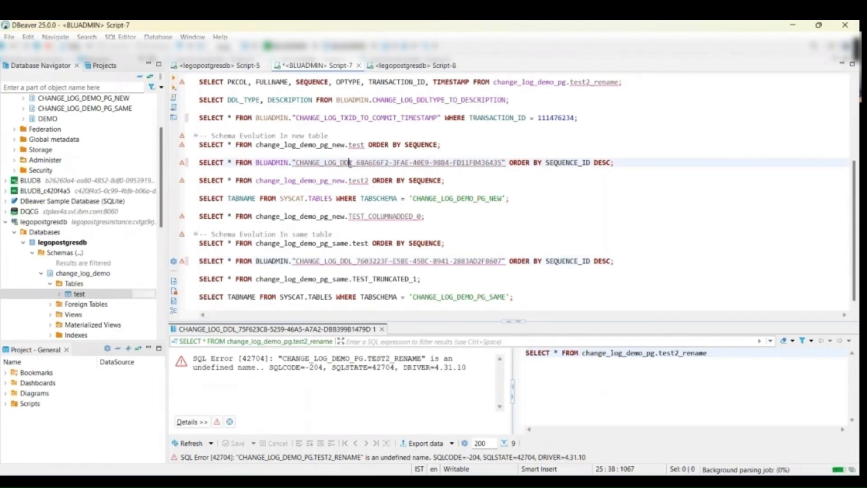
{"action": "left_click", "coordinate": [176, 80]}
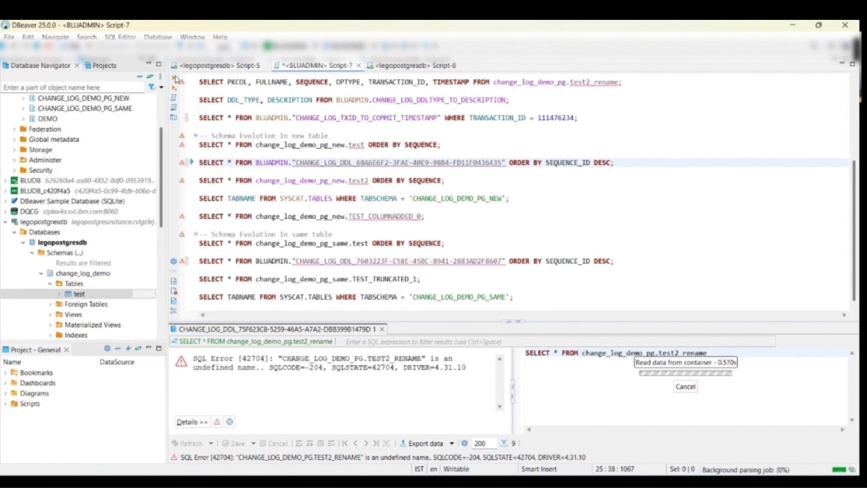
{"action": "left_click", "coordinate": [388, 261]}
{"action": "left_click", "coordinate": [174, 79]}
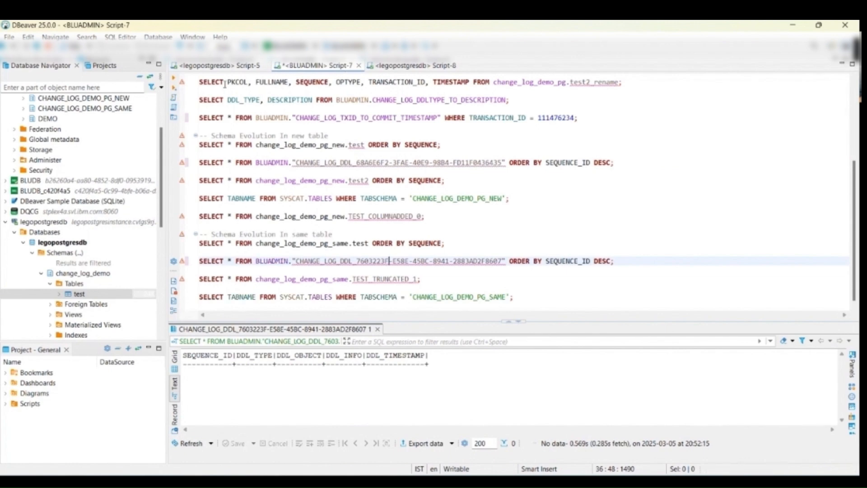
Step: In Script-8, create the table change_log_demo1.test with integer primary key pkcol and varchar(30) column vcol
{"action": "left_click", "coordinate": [414, 66]}
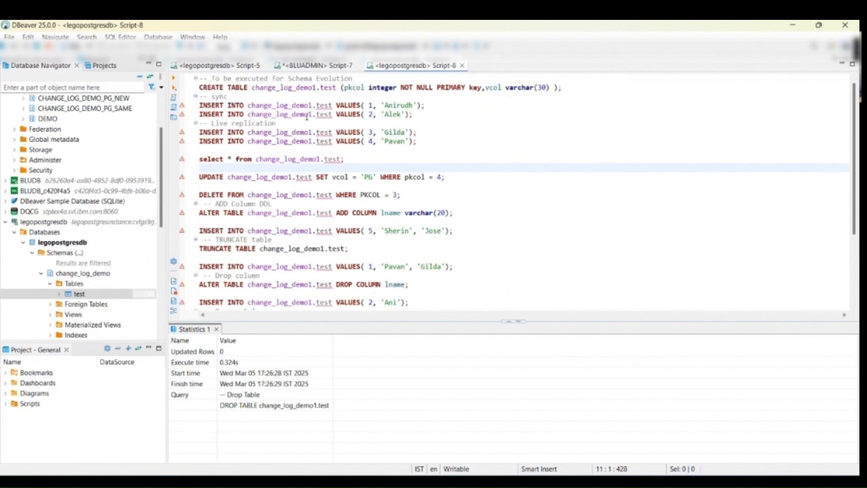
{"action": "left_click", "coordinate": [282, 88]}
{"action": "left_click", "coordinate": [175, 79]}
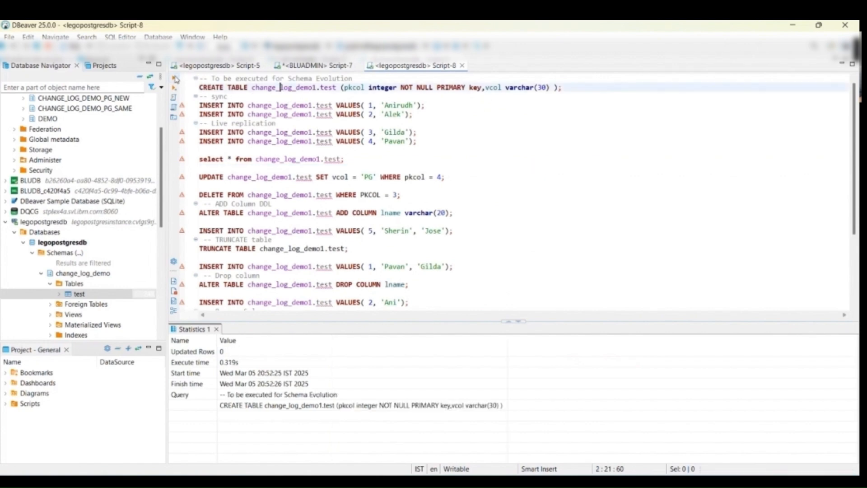
Step: In Script-7, run the CHANGE_LOG_DDL queries of the new-table and same-table schema evolution sections, and rerun both to recheck the logs
{"action": "left_click", "coordinate": [331, 66]}
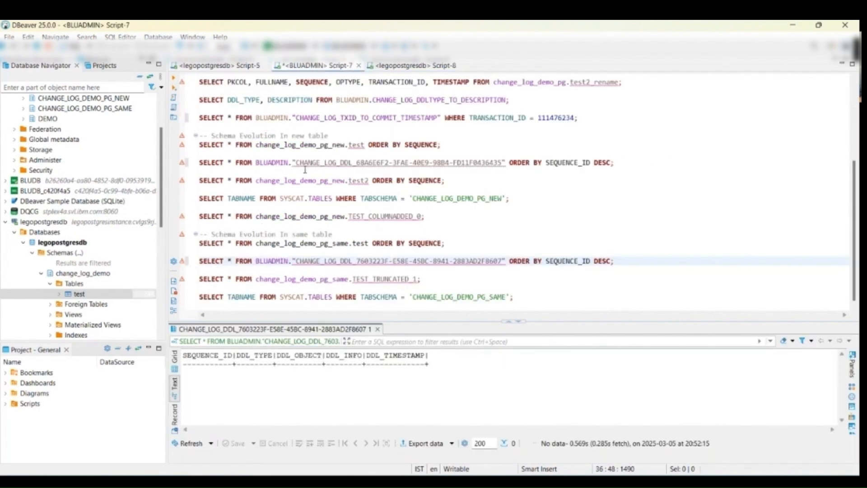
{"action": "left_click", "coordinate": [176, 78]}
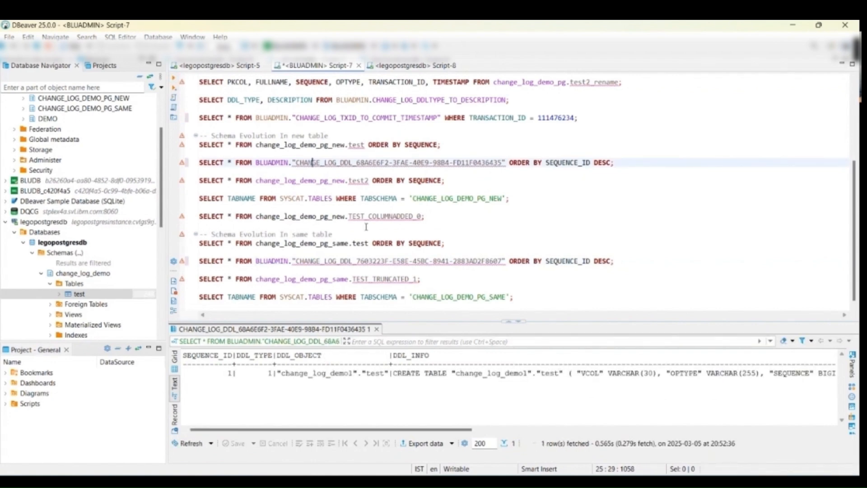
{"action": "left_click", "coordinate": [329, 261]}
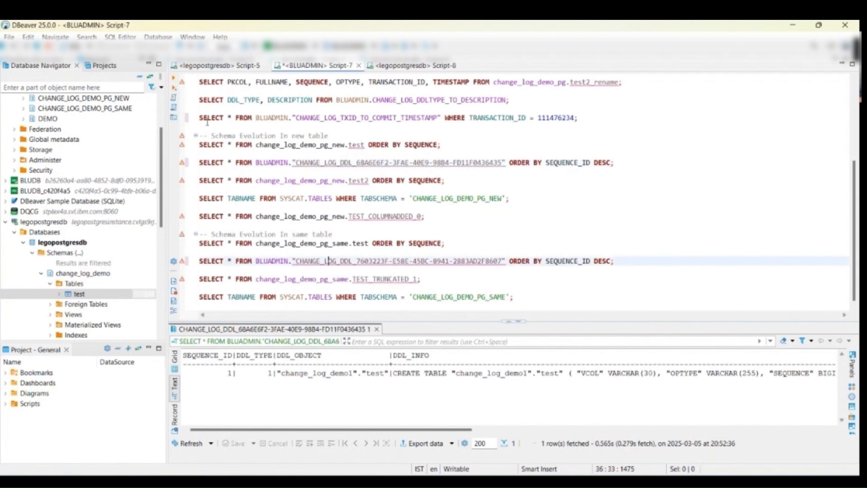
{"action": "left_click", "coordinate": [174, 79]}
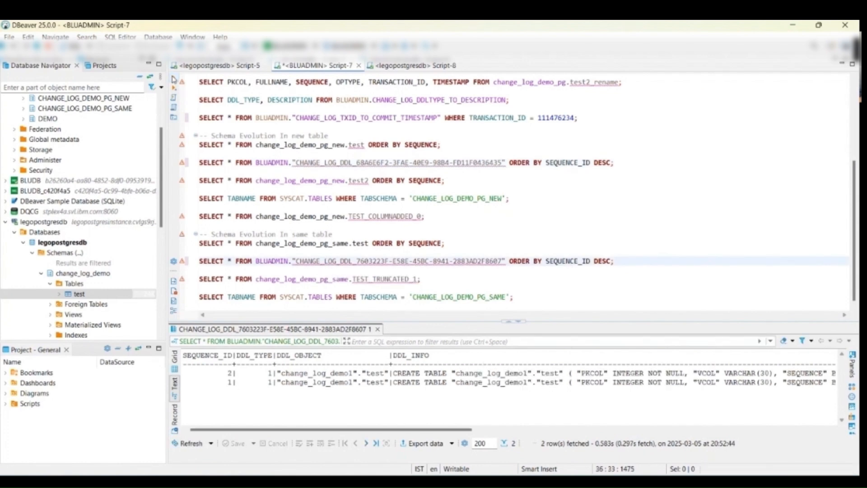
{"action": "left_click", "coordinate": [353, 263]}
{"action": "left_click", "coordinate": [174, 79]}
{"action": "left_click", "coordinate": [368, 163]}
{"action": "left_click", "coordinate": [174, 78]}
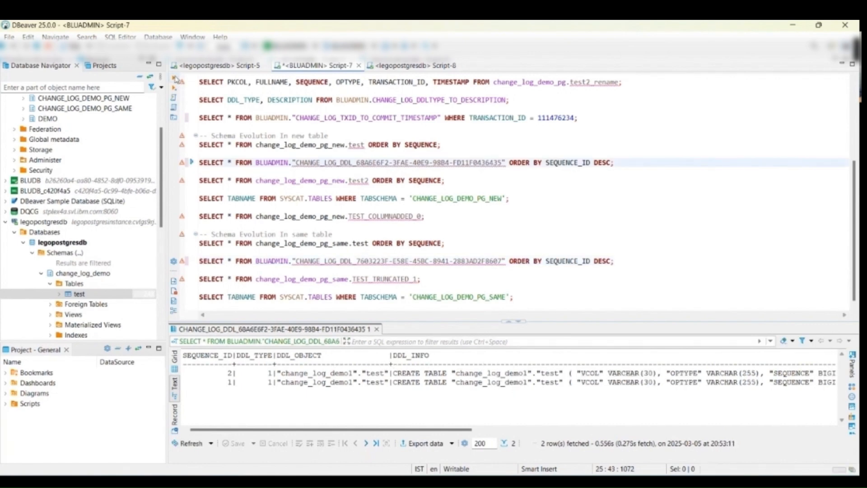
Step: In Script-8, run the sync and live replication INSERT statements that add rows with keys 1 to 4 to change_log_demo1.test
{"action": "left_click", "coordinate": [234, 67]}
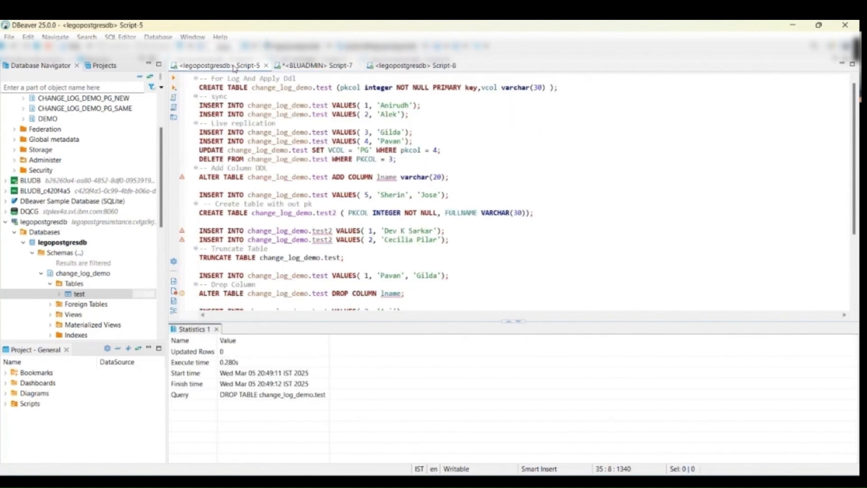
{"action": "left_click", "coordinate": [413, 65]}
{"action": "left_click", "coordinate": [284, 105]}
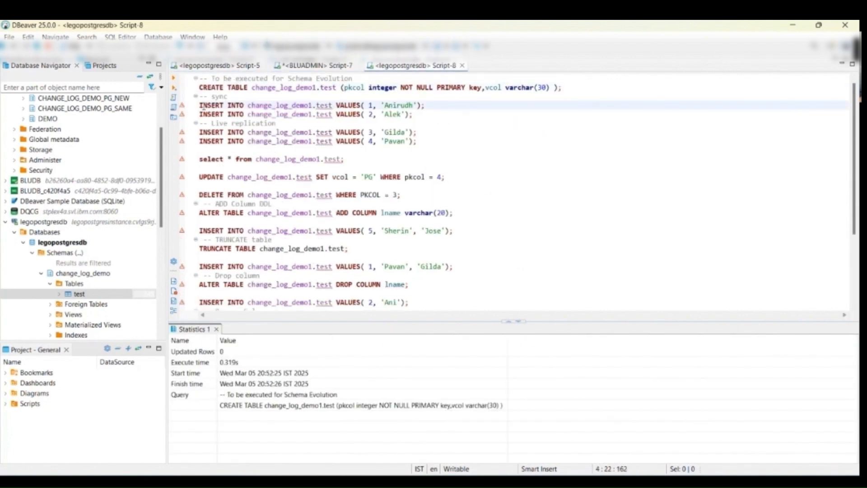
{"action": "key", "text": "ctrl+Return"}
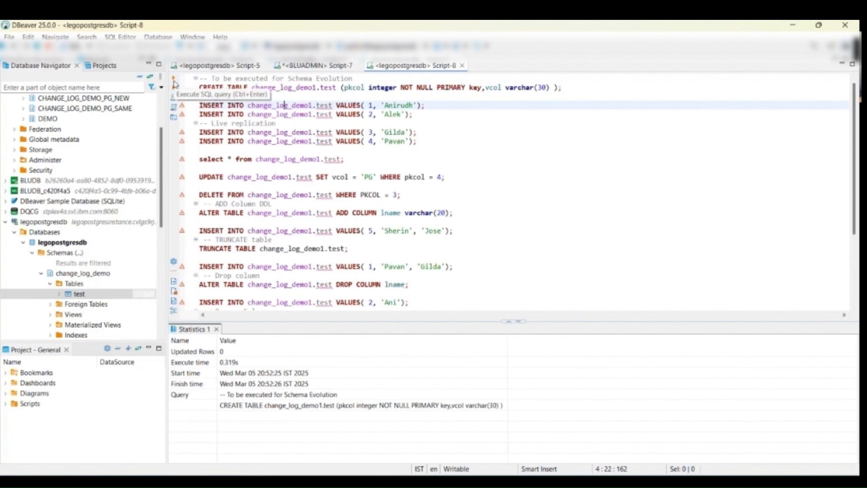
{"action": "left_click", "coordinate": [220, 115]}
{"action": "key", "text": "ctrl+Return"}
{"action": "left_click", "coordinate": [228, 132]}
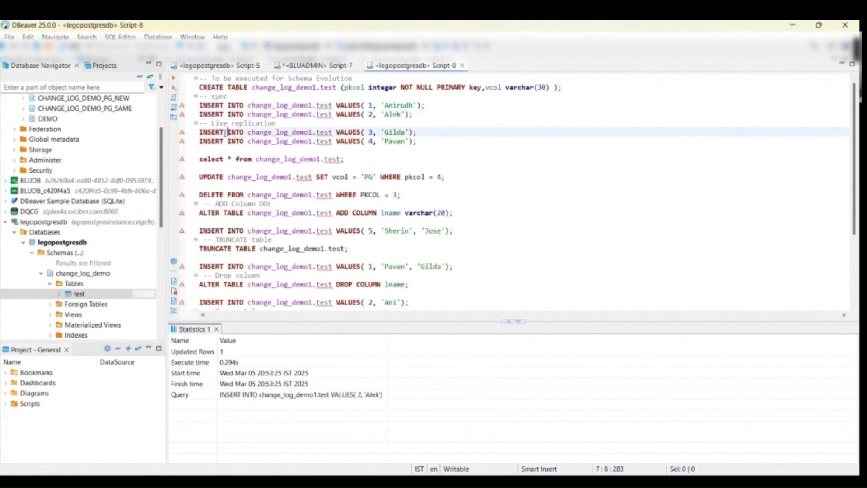
{"action": "left_click", "coordinate": [174, 78]}
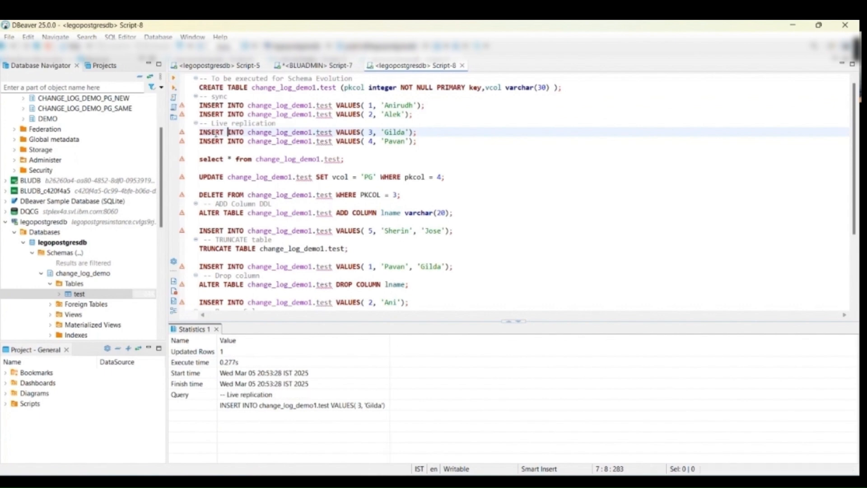
{"action": "left_click", "coordinate": [174, 79]}
Step: In change_log_demo1.test, set vcol to 'PG' for pkcol 4 and delete the row with PKCOL 3
{"action": "left_click", "coordinate": [174, 79]}
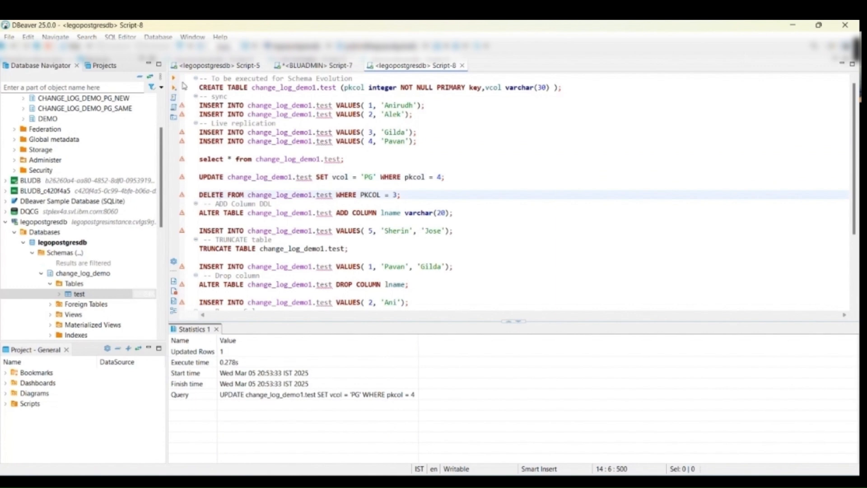
{"action": "left_click", "coordinate": [174, 79]}
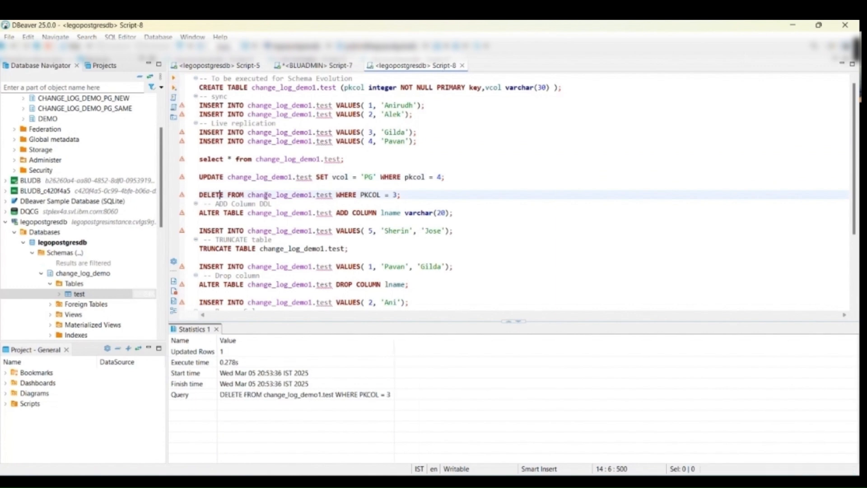
Step: In Script-7, query change_log_demo_pg_new.test and change_log_demo_pg_same.test ordered by SEQUENCE, and review the logged operations
{"action": "left_click", "coordinate": [317, 66]}
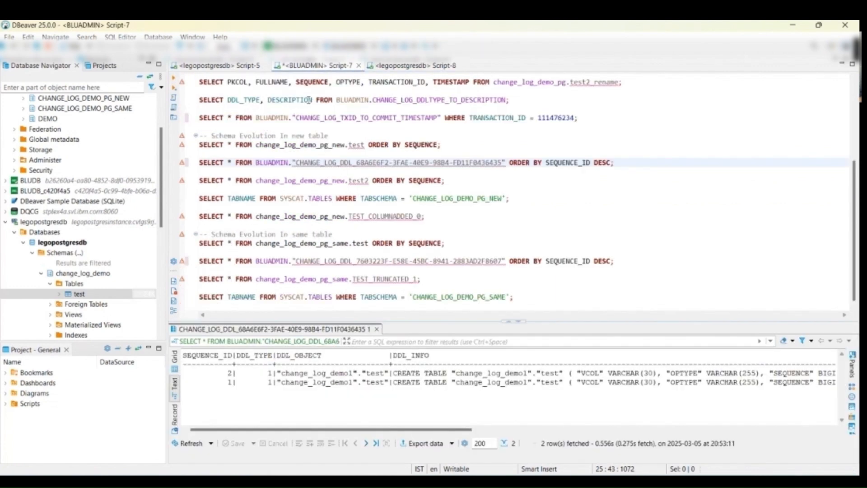
{"action": "left_click", "coordinate": [324, 145]}
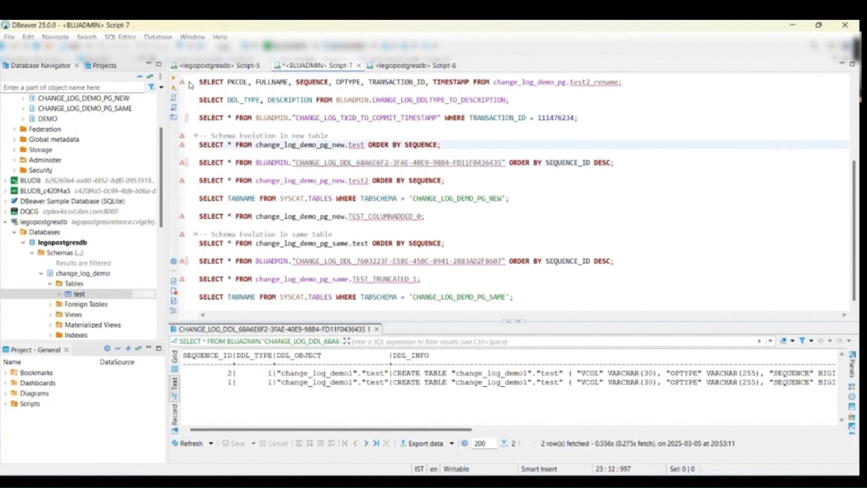
{"action": "left_click", "coordinate": [175, 80]}
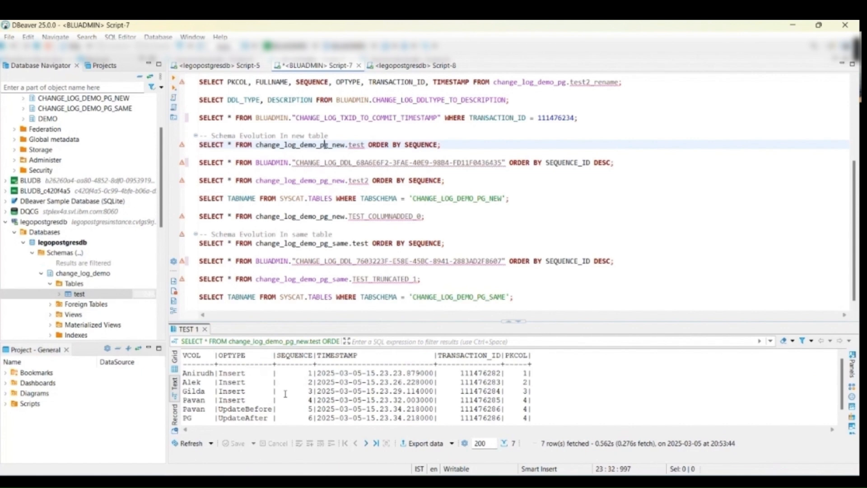
{"action": "scroll", "coordinate": [420, 384], "scroll_direction": "down", "scroll_amount": 1}
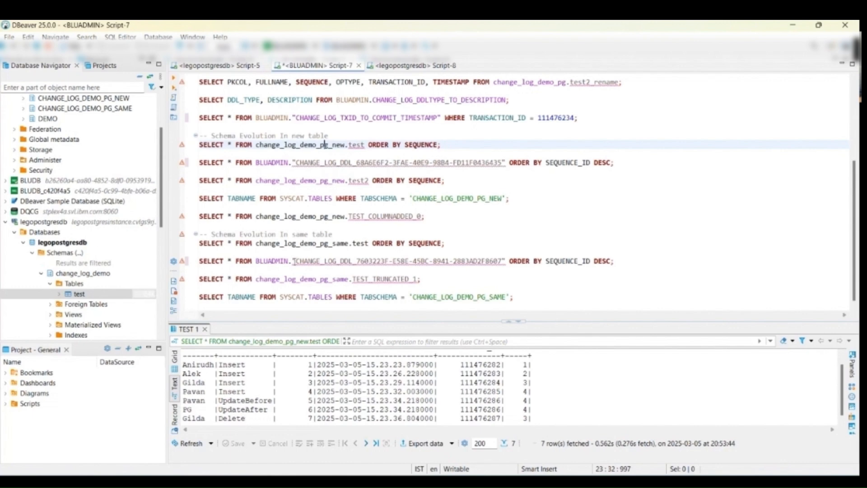
{"action": "left_click", "coordinate": [333, 243]}
{"action": "left_click", "coordinate": [175, 80]}
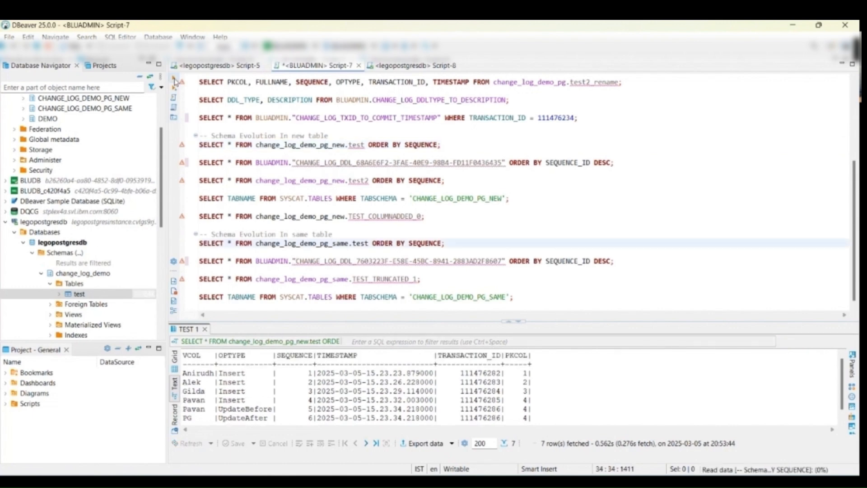
{"action": "scroll", "coordinate": [261, 378], "scroll_direction": "down", "scroll_amount": 1}
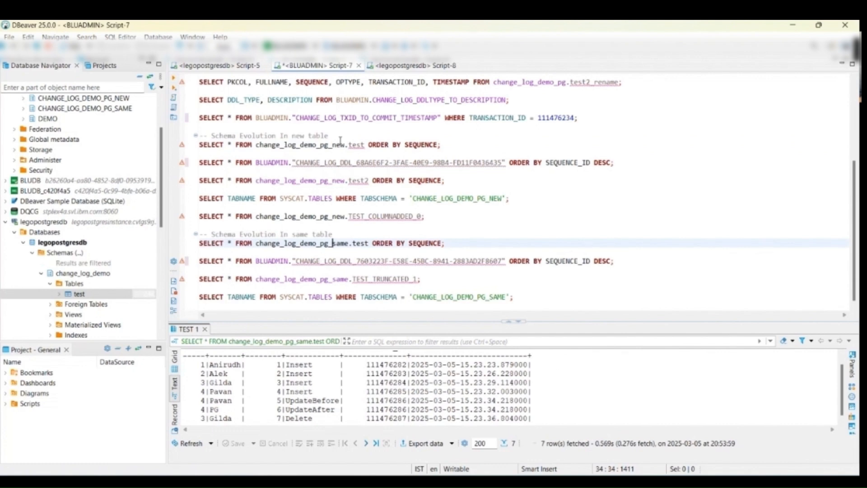
Step: In Script-8, alter change_log_demo1.test to add the column lname as varchar(20)
{"action": "left_click", "coordinate": [413, 68]}
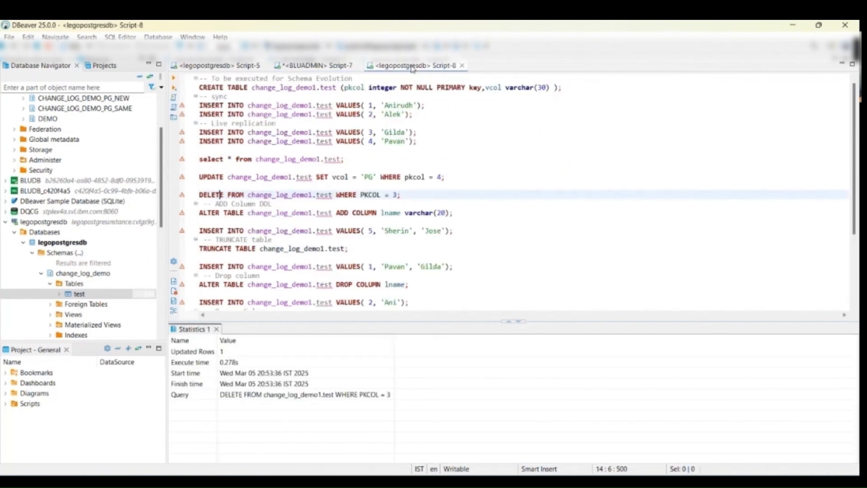
{"action": "left_click", "coordinate": [243, 212]}
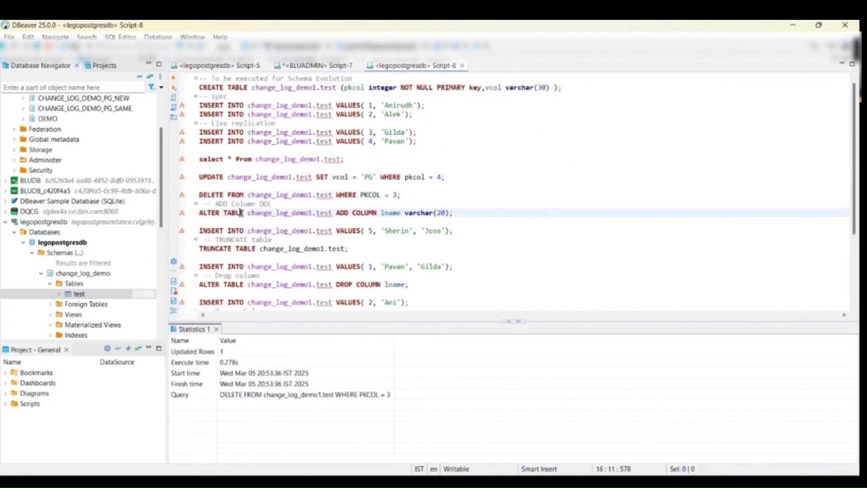
{"action": "left_click", "coordinate": [174, 79]}
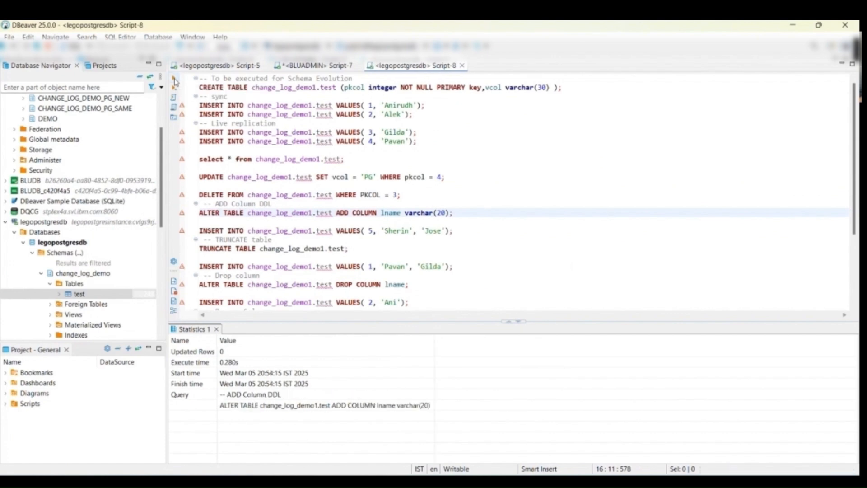
Step: In Script-7, list the table names in schema CHANGE_LOG_DEMO_PG_NEW from SYSCAT.TABLES and examine the TEST and TEST_COLUMNADDED_0 entries
{"action": "left_click", "coordinate": [313, 66]}
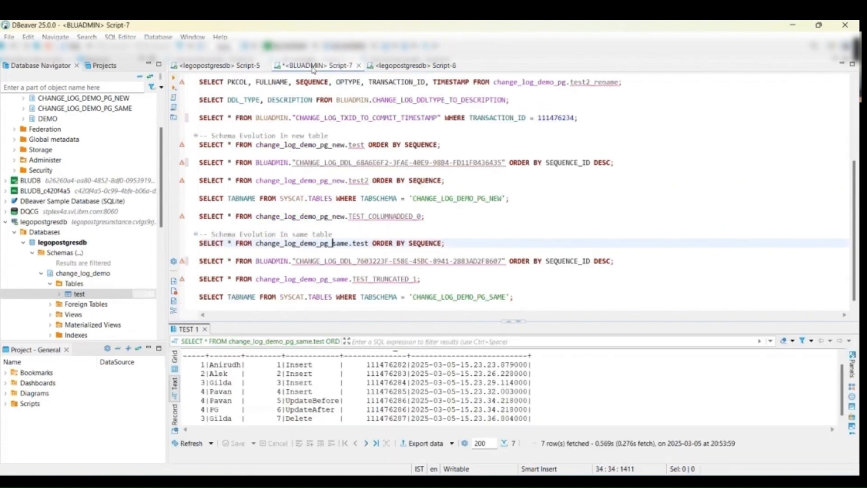
{"action": "left_click", "coordinate": [324, 199]}
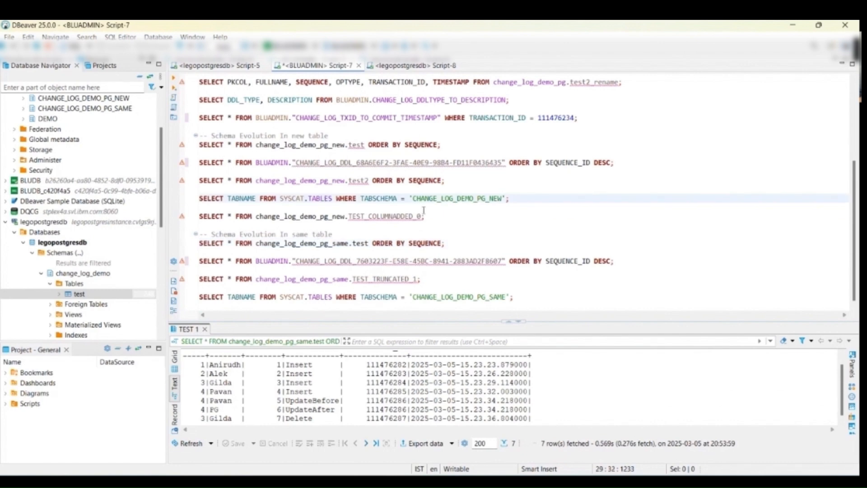
{"action": "left_click", "coordinate": [176, 79]}
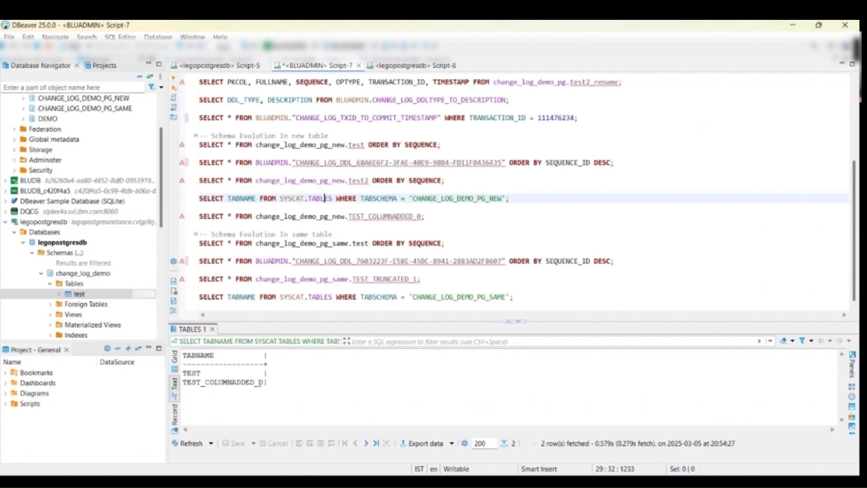
{"action": "left_click", "coordinate": [243, 382]}
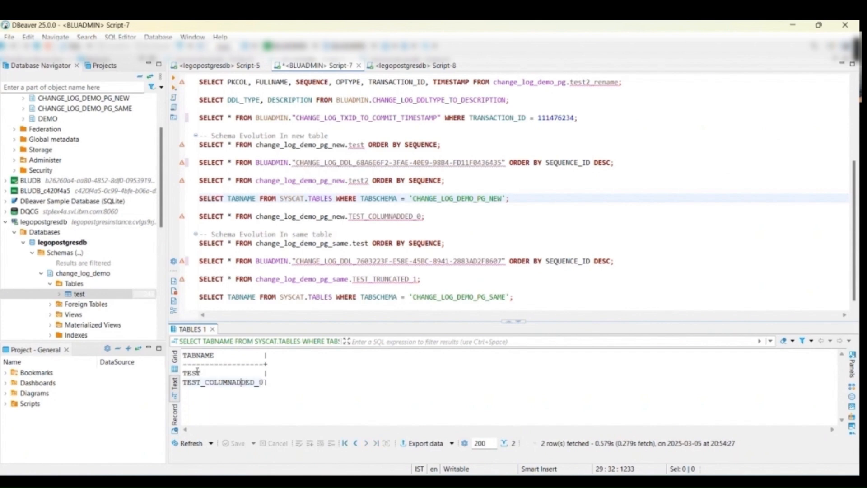
{"action": "double_click", "coordinate": [194, 373]}
{"action": "left_click_drag", "start_coordinate": [263, 383], "coordinate": [183, 386]}
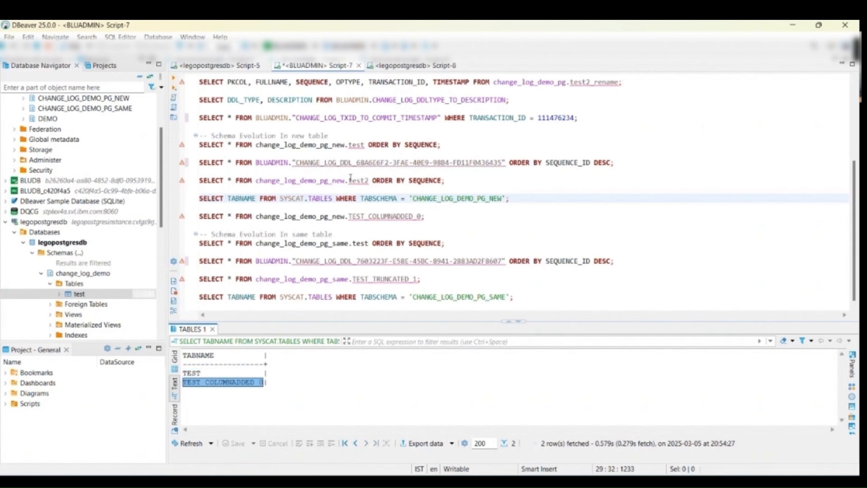
Step: Query the test tables in change_log_demo_pg_new and change_log_demo_pg_same to compare their columns and rows after the column addition
{"action": "left_click", "coordinate": [316, 144]}
{"action": "left_click", "coordinate": [175, 79]}
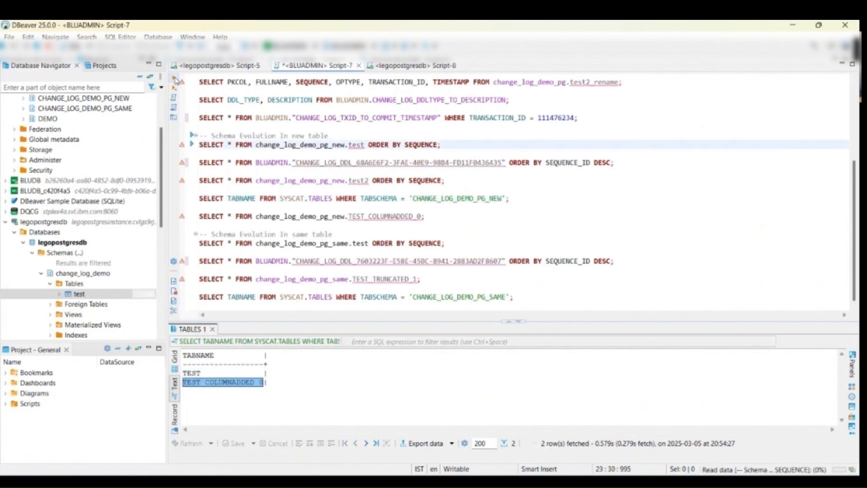
{"action": "left_click", "coordinate": [269, 374]}
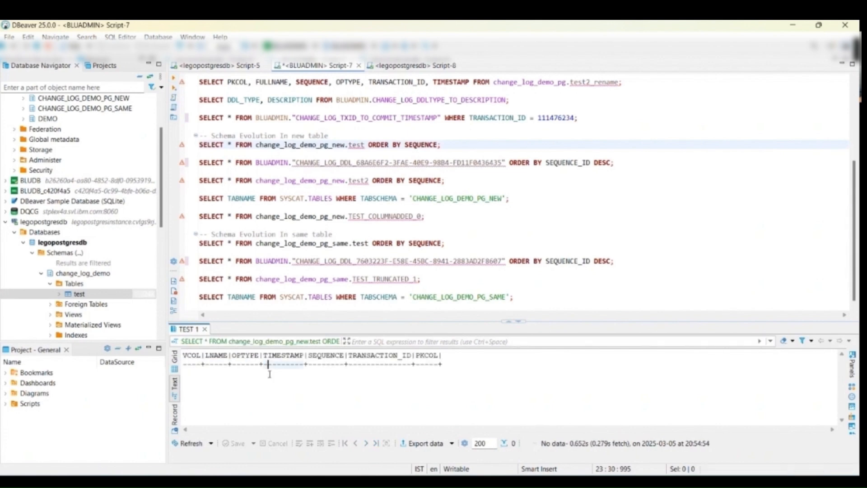
{"action": "left_click", "coordinate": [310, 245]}
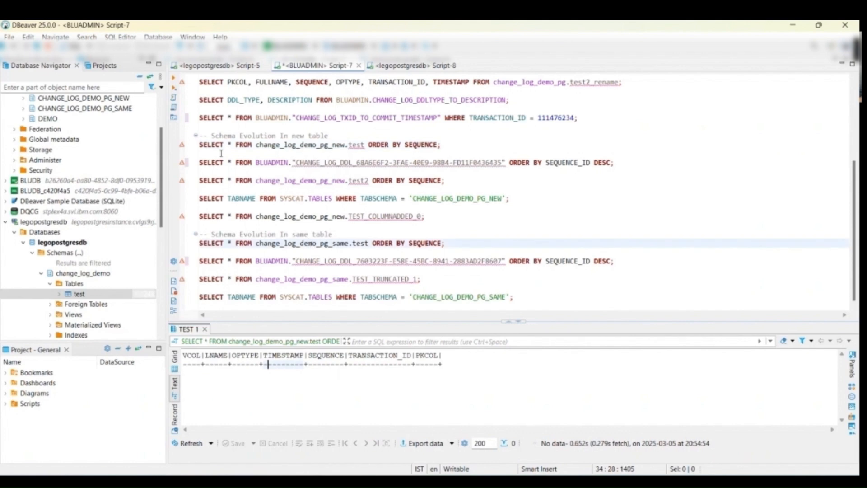
{"action": "left_click", "coordinate": [176, 80]}
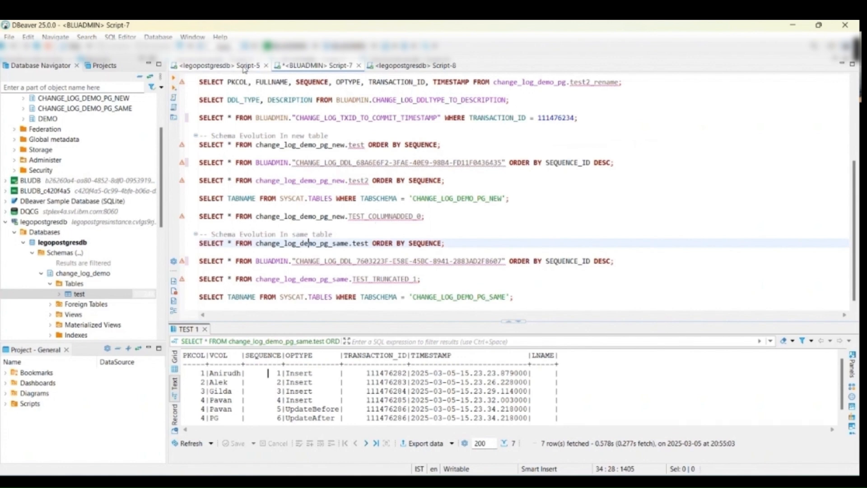
Step: In Script-8, insert the row with key 5 and values for vcol and lname into change_log_demo1.test
{"action": "left_click", "coordinate": [407, 66]}
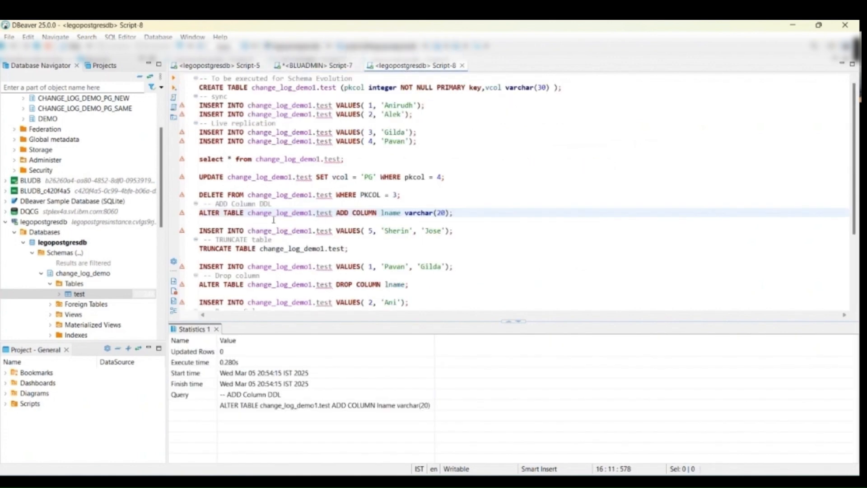
{"action": "left_click", "coordinate": [250, 231]}
{"action": "left_click", "coordinate": [173, 78]}
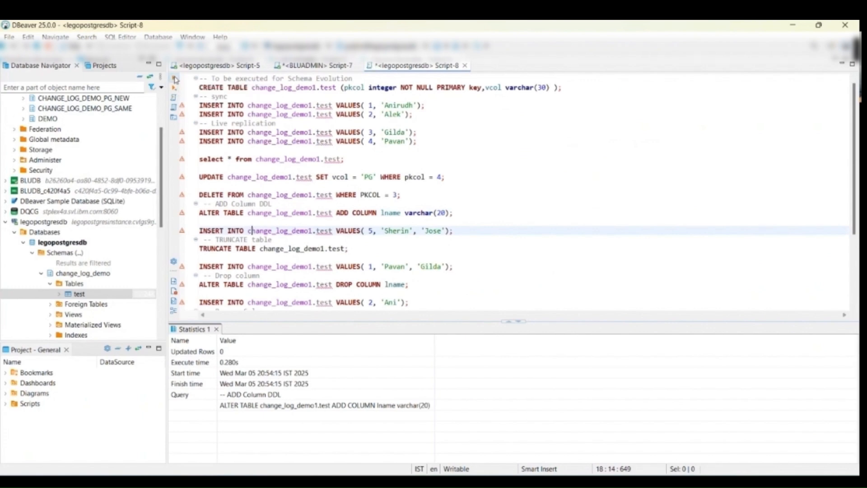
Step: In Script-7, query change_log_demo_pg_new.test ordered by SEQUENCE to check how the row with key 5 was logged
{"action": "left_click", "coordinate": [331, 67]}
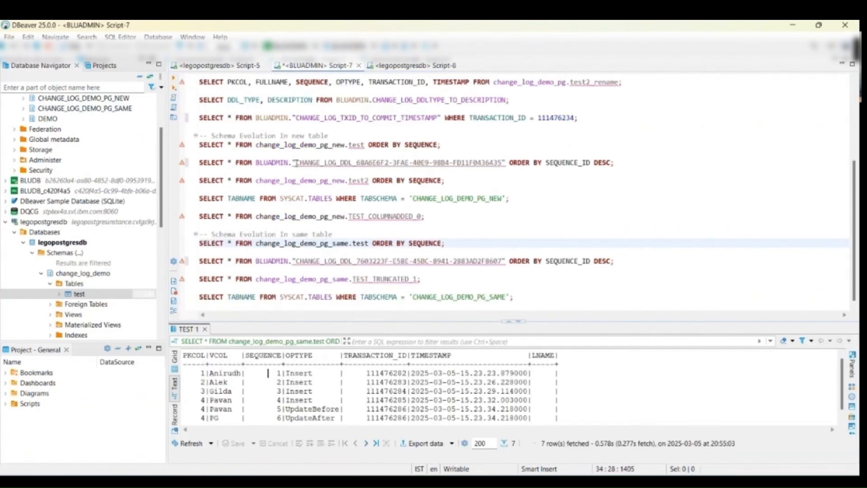
{"action": "left_click", "coordinate": [317, 145]}
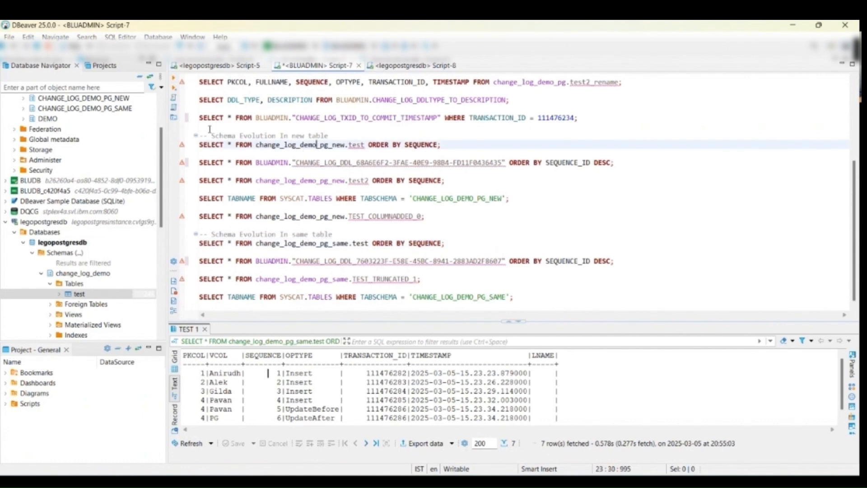
{"action": "left_click", "coordinate": [174, 78]}
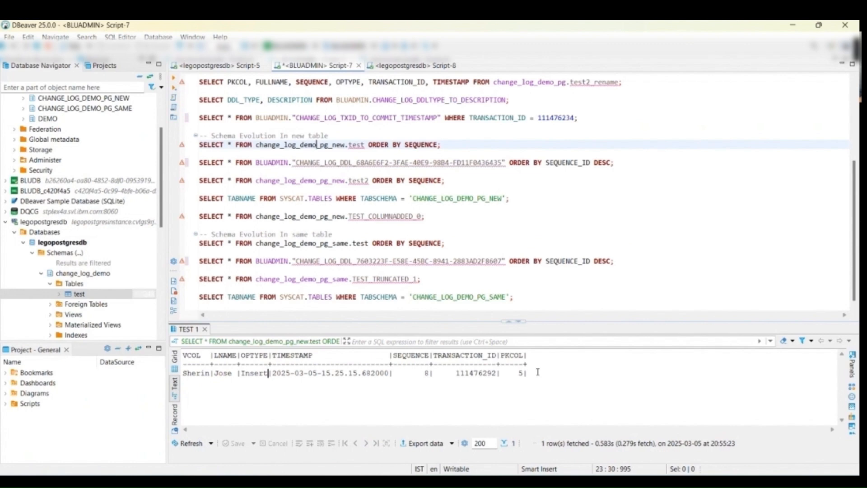
Step: Query change_log_demo_pg_same.test ordered by SEQUENCE to check how the row with key 5 was logged
{"action": "left_click", "coordinate": [333, 243]}
{"action": "left_click", "coordinate": [174, 78]}
{"action": "scroll", "coordinate": [279, 423], "scroll_direction": "down", "scroll_amount": 1}
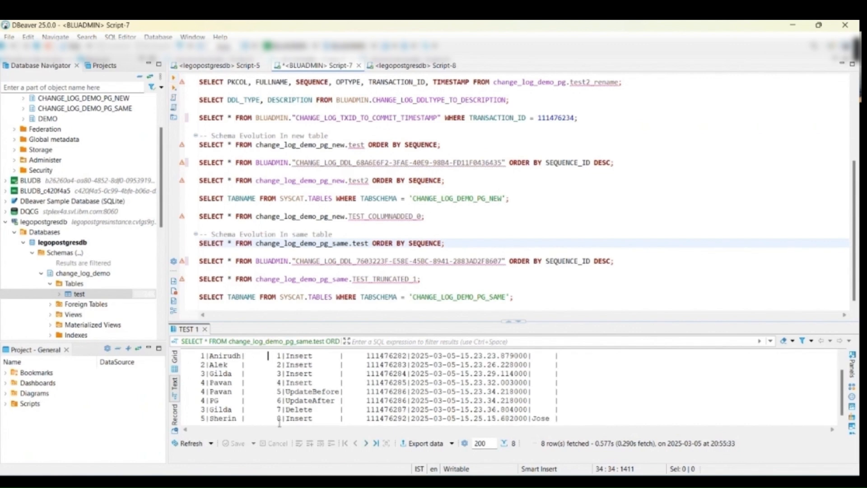
Step: Query the new-table and same-table CHANGE_LOG_DDL tables by descending SEQUENCE_ID and examine the entry for the lname column addition
{"action": "left_click", "coordinate": [346, 166]}
{"action": "left_click", "coordinate": [174, 79]}
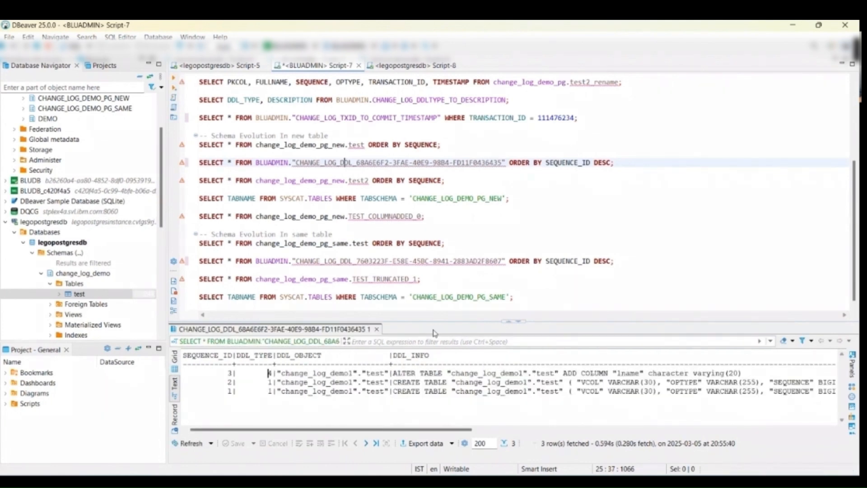
{"action": "left_click", "coordinate": [310, 244]}
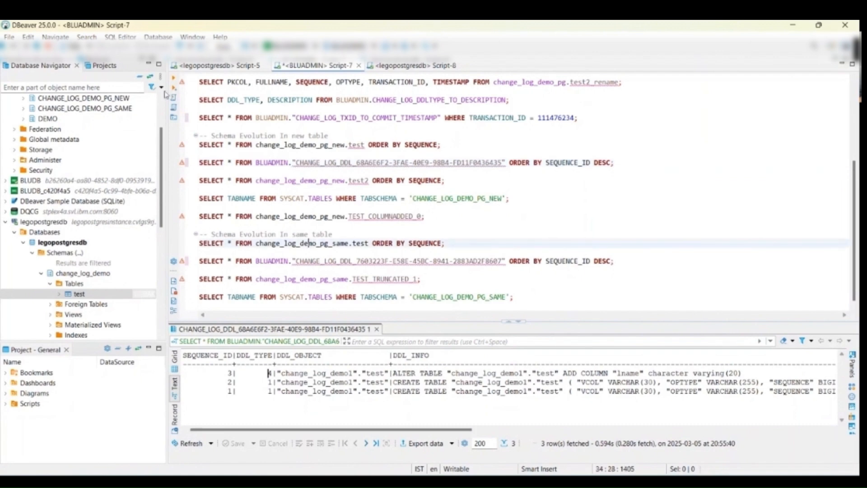
{"action": "left_click", "coordinate": [175, 79]}
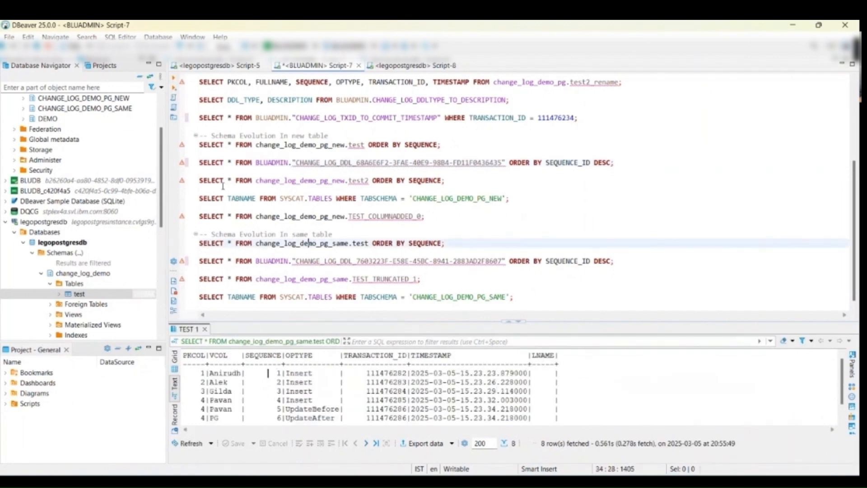
{"action": "left_click", "coordinate": [283, 261]}
{"action": "key", "text": "ctrl+Return"}
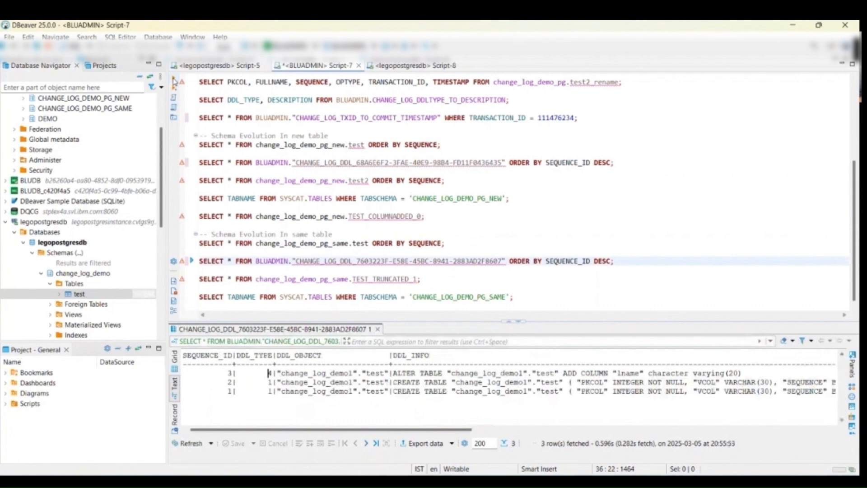
{"action": "left_click", "coordinate": [746, 373]}
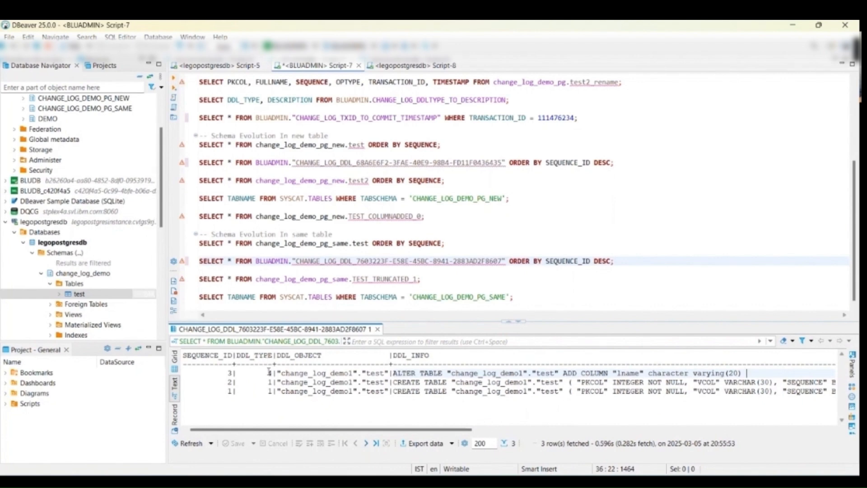
Step: Query DDL_TYPE and DESCRIPTION from BLUADMIN.CHANGE_LOG_DDLTYPE_TO_DESCRIPTION and look through the DDL type codes
{"action": "scroll", "coordinate": [355, 207], "scroll_direction": "up", "scroll_amount": 1}
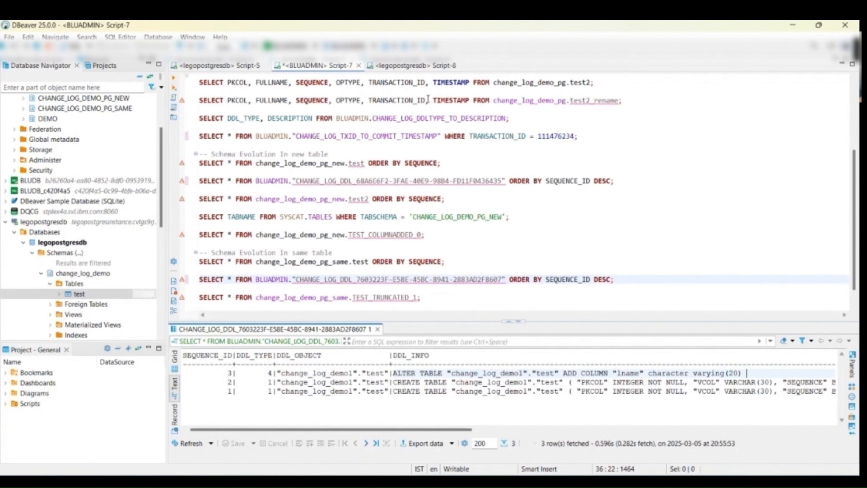
{"action": "double_click", "coordinate": [422, 118]}
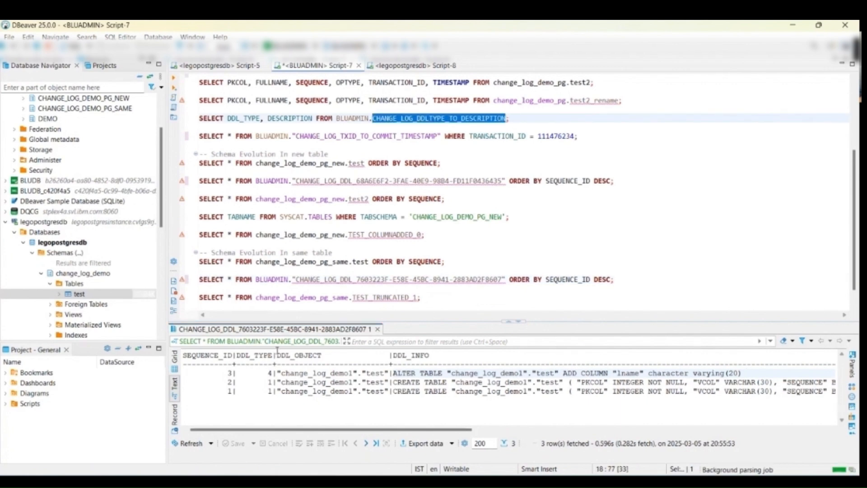
{"action": "left_click", "coordinate": [345, 118]}
{"action": "left_click", "coordinate": [174, 82]}
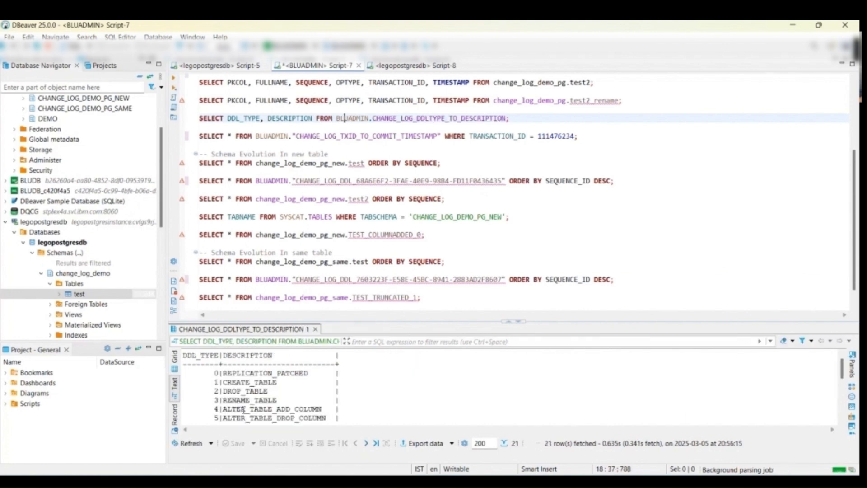
{"action": "scroll", "coordinate": [244, 409], "scroll_direction": "down", "scroll_amount": 2}
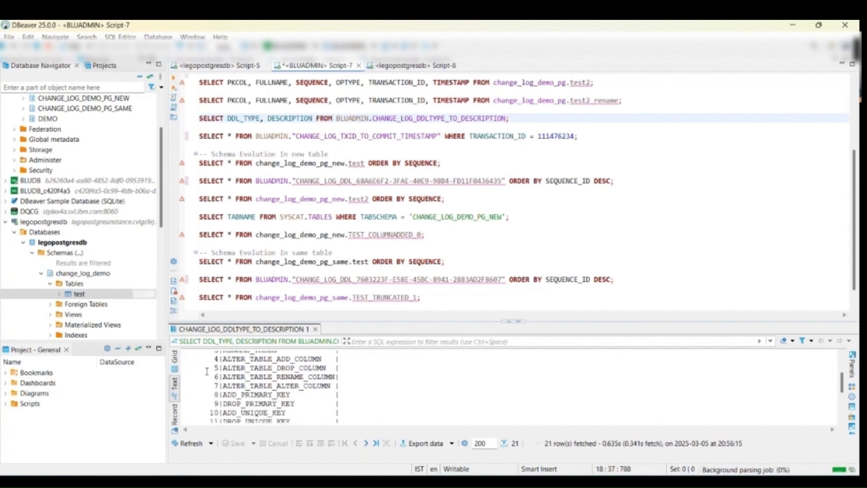
{"action": "scroll", "coordinate": [275, 367], "scroll_direction": "up", "scroll_amount": 2}
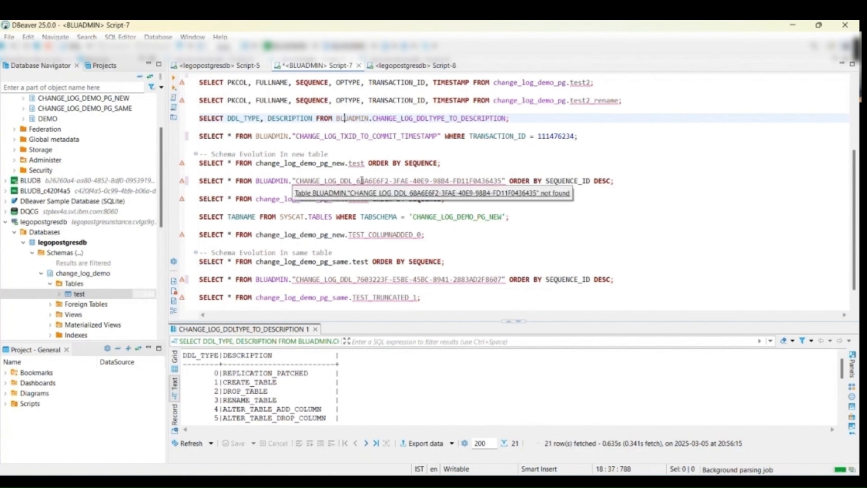
Step: In Script-8, run the TRUNCATE TABLE statement on change_log_demo1.test
{"action": "left_click", "coordinate": [403, 65]}
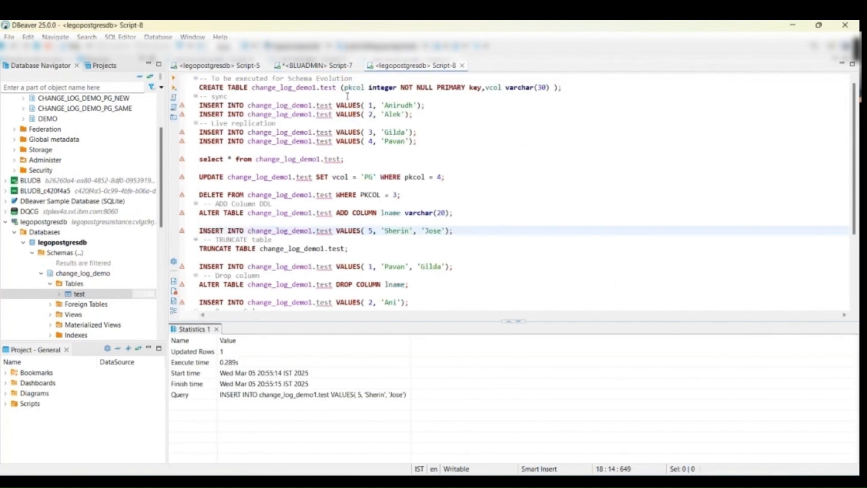
{"action": "scroll", "coordinate": [304, 234], "scroll_direction": "down", "scroll_amount": 1}
{"action": "left_click", "coordinate": [304, 240]}
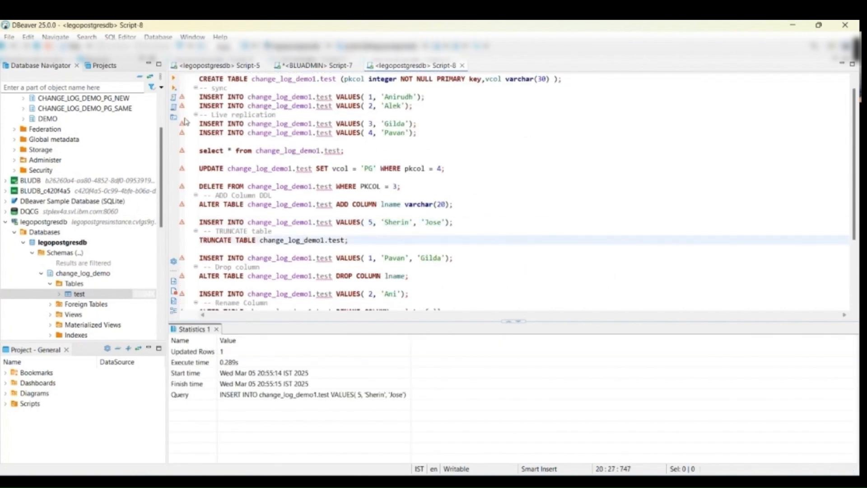
{"action": "left_click", "coordinate": [175, 79]}
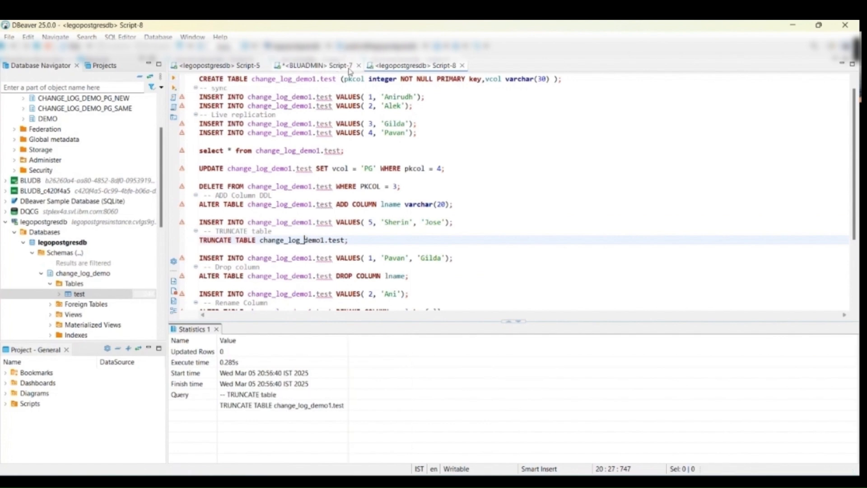
Step: In Script-7, list the table names in schema CHANGE_LOG_DEMO_PG_NEW and examine the TEST_TRUNCATED_1 and TEST entries
{"action": "left_click", "coordinate": [331, 67]}
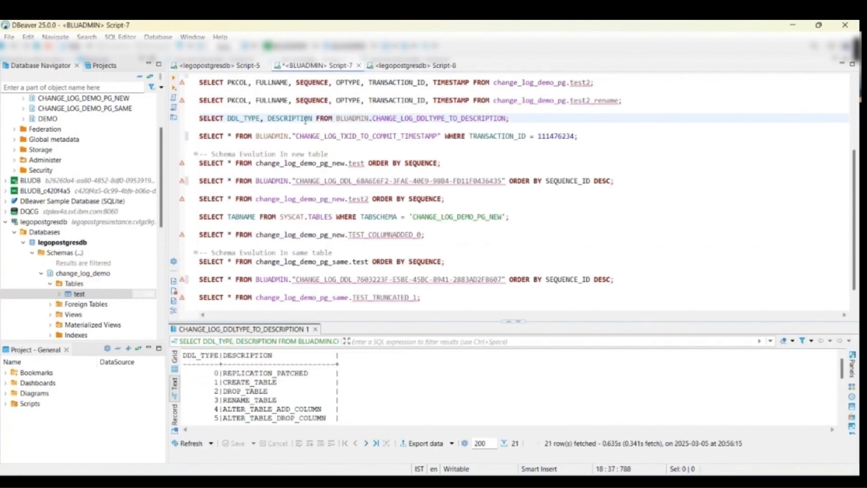
{"action": "left_click", "coordinate": [306, 218]}
{"action": "key", "text": "ctrl+Return"}
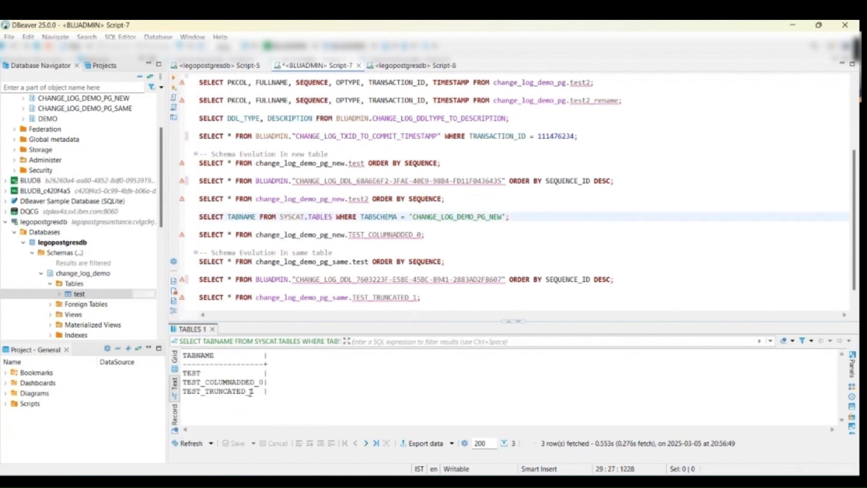
{"action": "left_click_drag", "start_coordinate": [258, 392], "coordinate": [184, 397]}
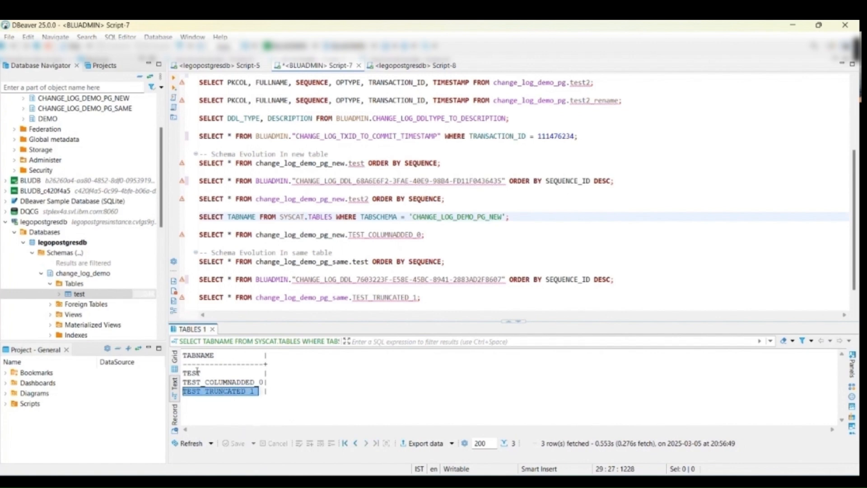
{"action": "double_click", "coordinate": [191, 372]}
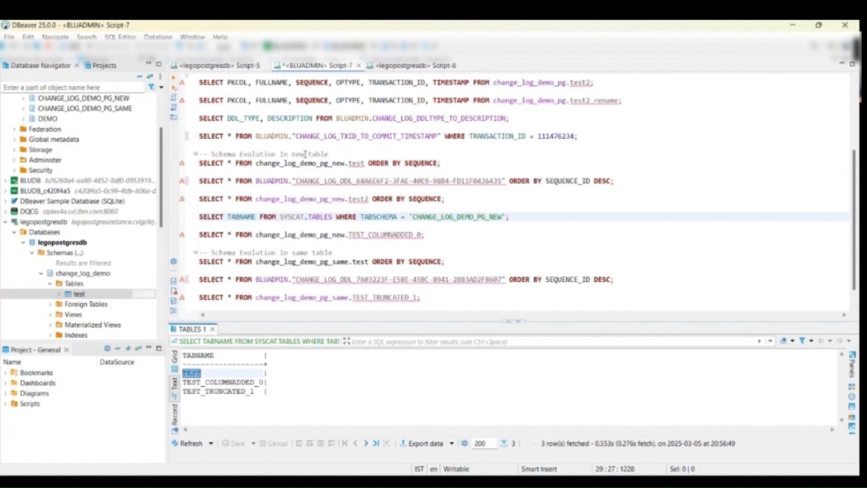
Step: Query the test tables in change_log_demo_pg_new and change_log_demo_pg_same to compare their contents after the truncation
{"action": "left_click", "coordinate": [342, 162]}
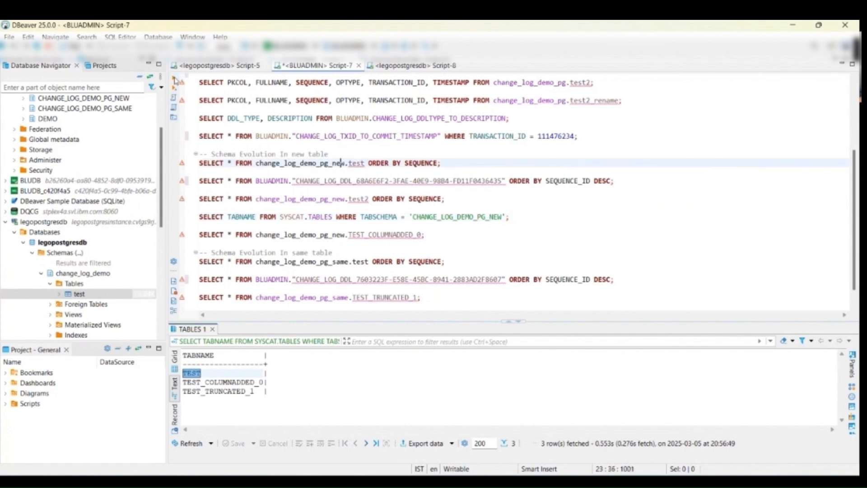
{"action": "left_click", "coordinate": [174, 78]}
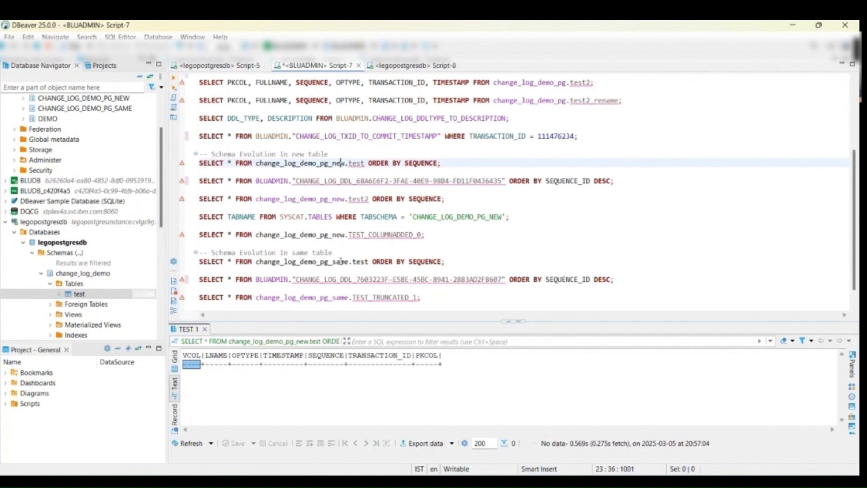
{"action": "left_click", "coordinate": [304, 262]}
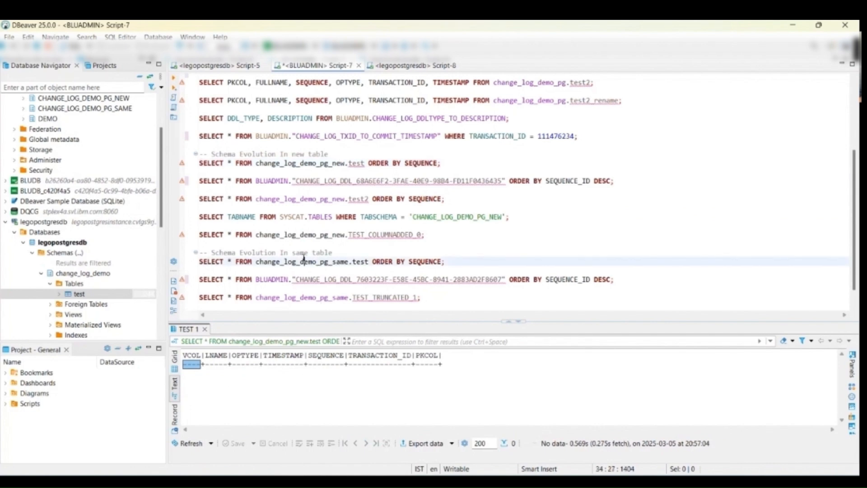
{"action": "left_click", "coordinate": [174, 80]}
Step: Query the same-table replication's CHANGE_LOG_DDL table by descending SEQUENCE_ID to check how the truncation was logged
{"action": "scroll", "coordinate": [344, 273], "scroll_direction": "down", "scroll_amount": 1}
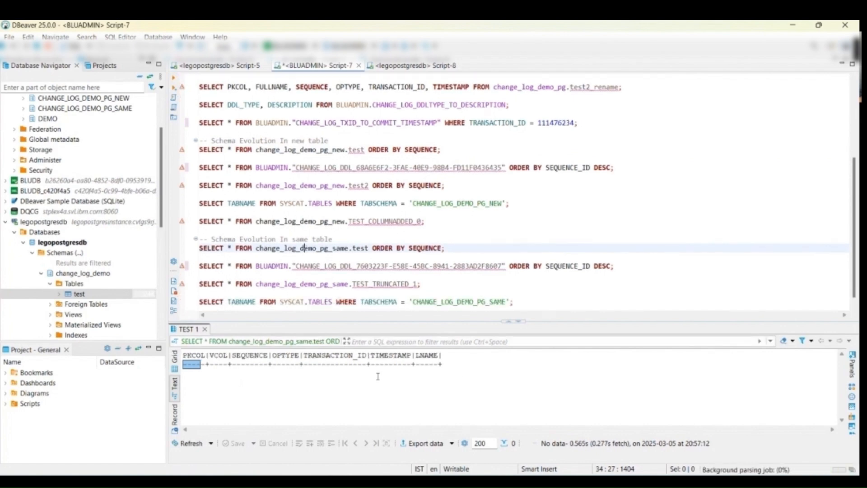
{"action": "left_click", "coordinate": [395, 267]}
{"action": "left_click", "coordinate": [175, 82]}
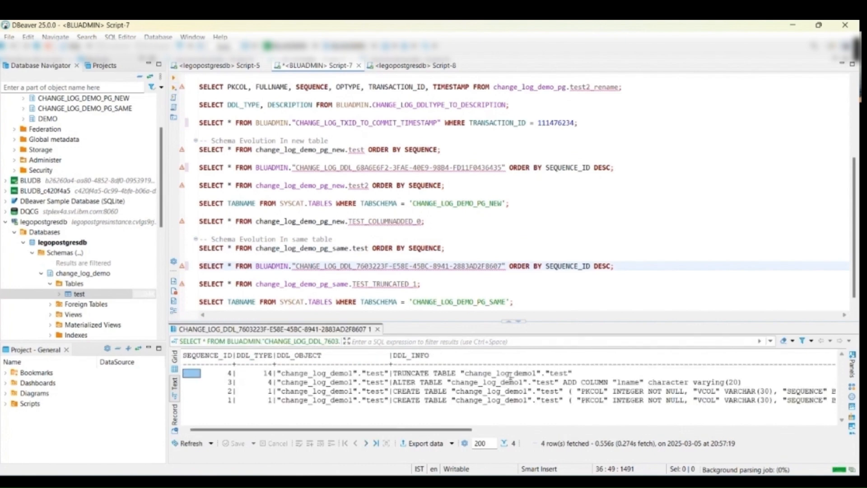
Step: Try to query change_log_demo_pg_same.TEST_TRUNCATED_1, and expand the tables of schema CHANGE_LOG_DEMO_PG_SAME to check which tables exist
{"action": "scroll", "coordinate": [96, 271], "scroll_direction": "up", "scroll_amount": 2}
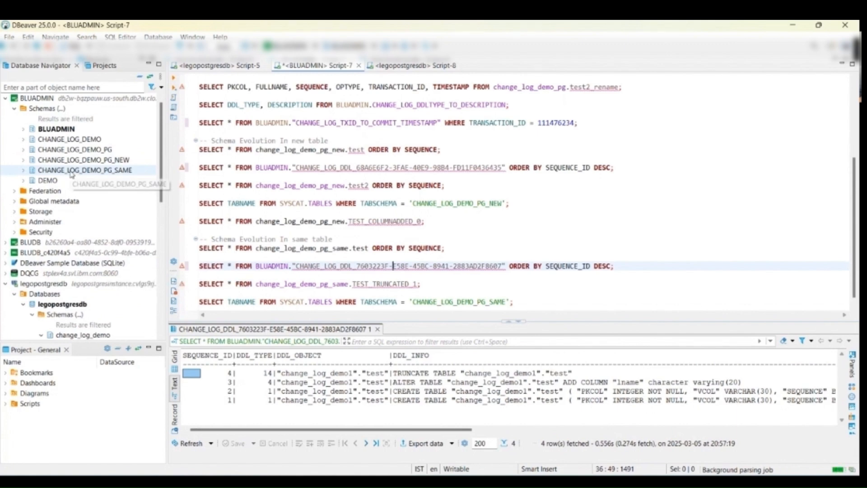
{"action": "left_click", "coordinate": [356, 283]}
{"action": "left_click", "coordinate": [174, 83]}
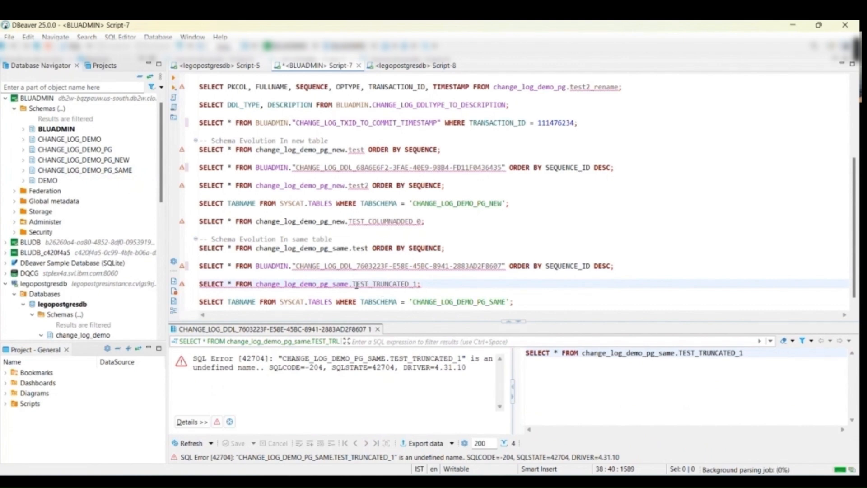
{"action": "left_click", "coordinate": [72, 170]}
{"action": "left_click", "coordinate": [24, 171]}
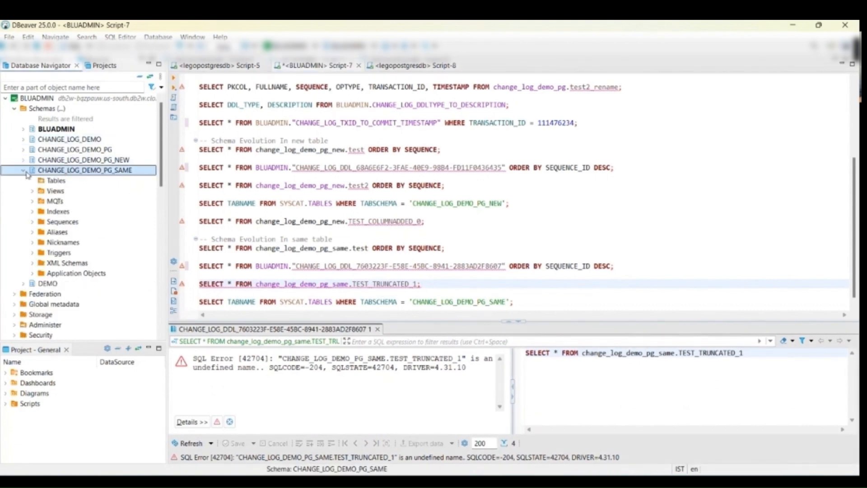
{"action": "left_click", "coordinate": [53, 180]}
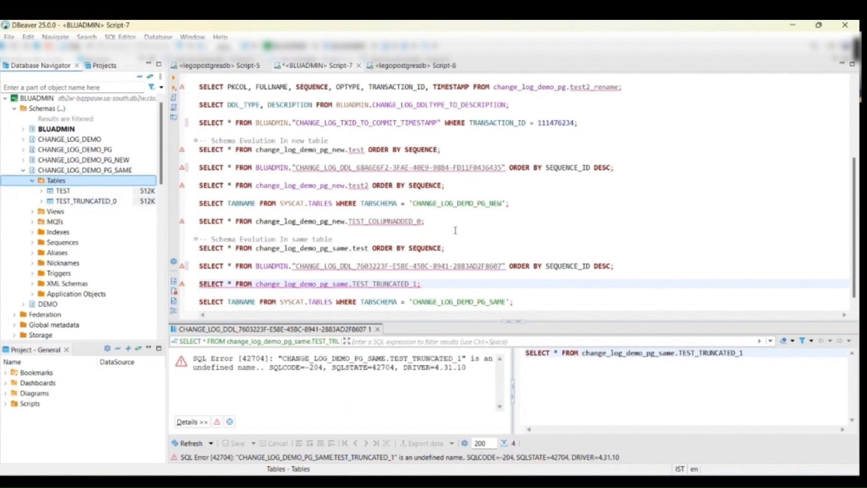
Step: In Script-8, insert the row with key 1 and values for vcol and lname into the truncated change_log_demo1.test
{"action": "left_click", "coordinate": [392, 68]}
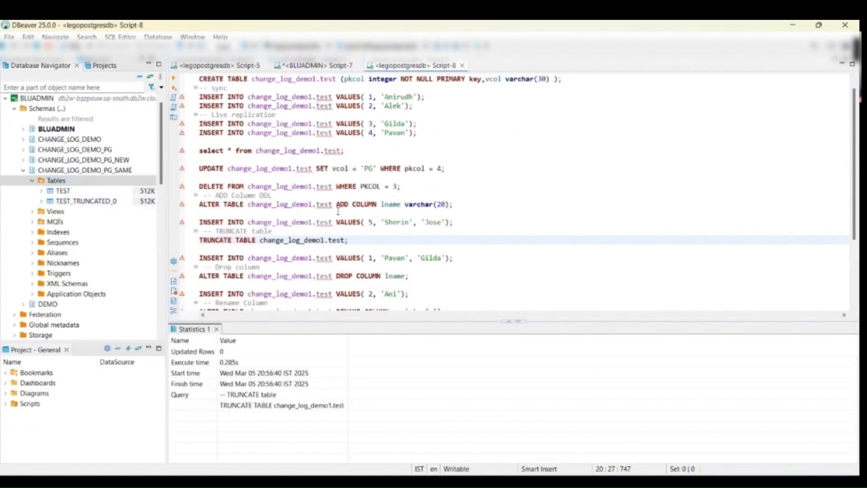
{"action": "left_click", "coordinate": [297, 258]}
{"action": "left_click", "coordinate": [174, 79]}
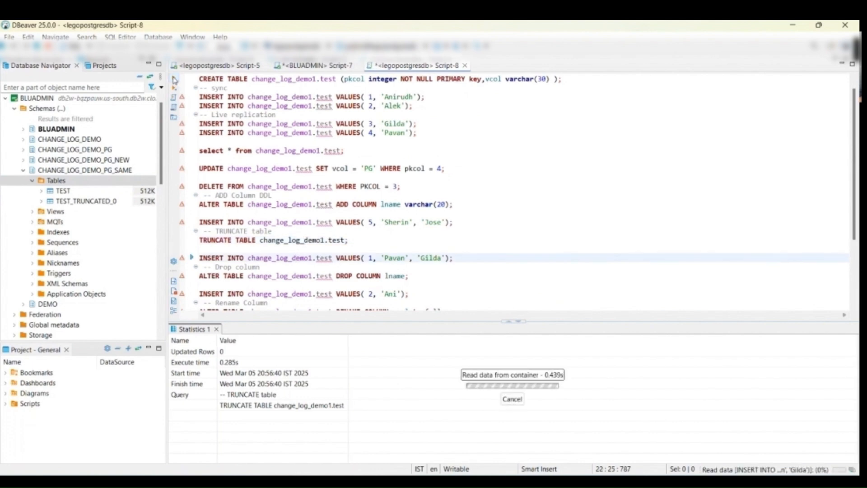
Step: In Script-7, query the test tables in change_log_demo_pg_new and change_log_demo_pg_same to check how the row with key 1 was logged
{"action": "left_click", "coordinate": [315, 68]}
{"action": "left_click", "coordinate": [313, 150]}
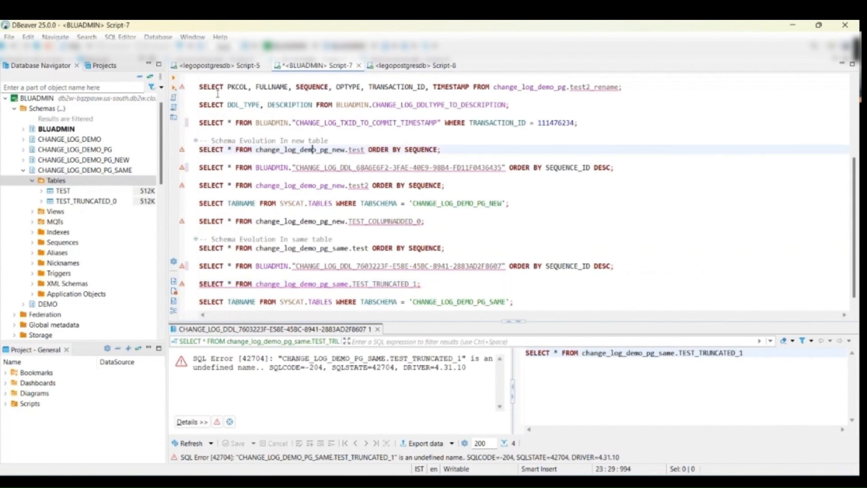
{"action": "left_click", "coordinate": [175, 81]}
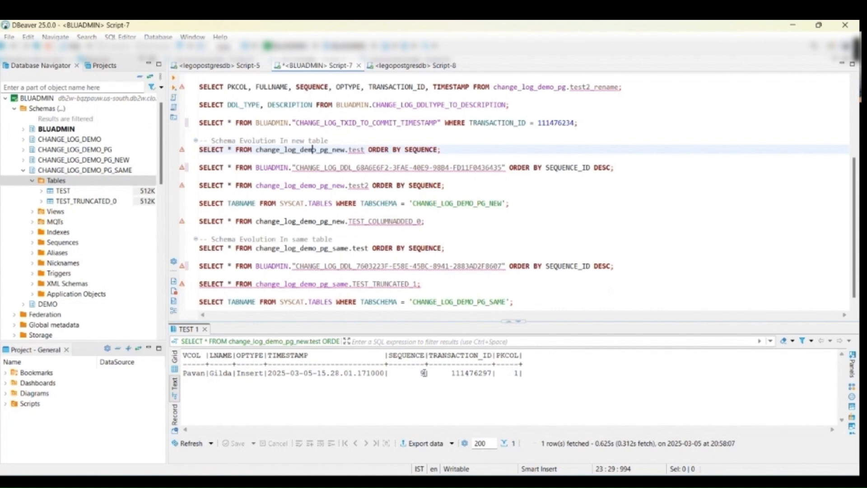
{"action": "left_click", "coordinate": [342, 248]}
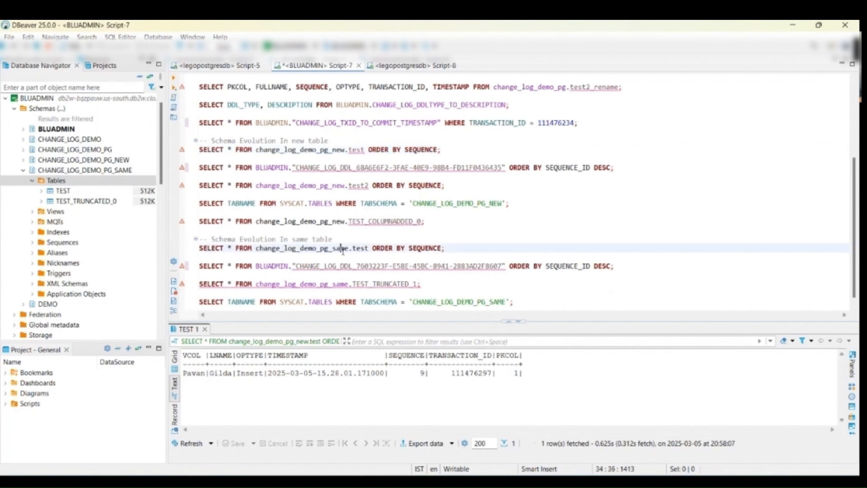
{"action": "left_click", "coordinate": [174, 80]}
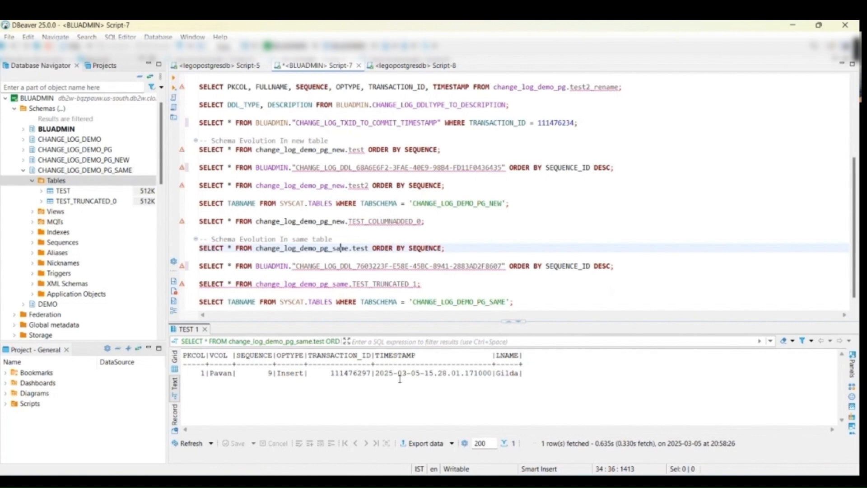
Step: In Script-8, review the remaining statements, from dropping column lname through renaming and altering a column to dropping the table
{"action": "left_click", "coordinate": [413, 67]}
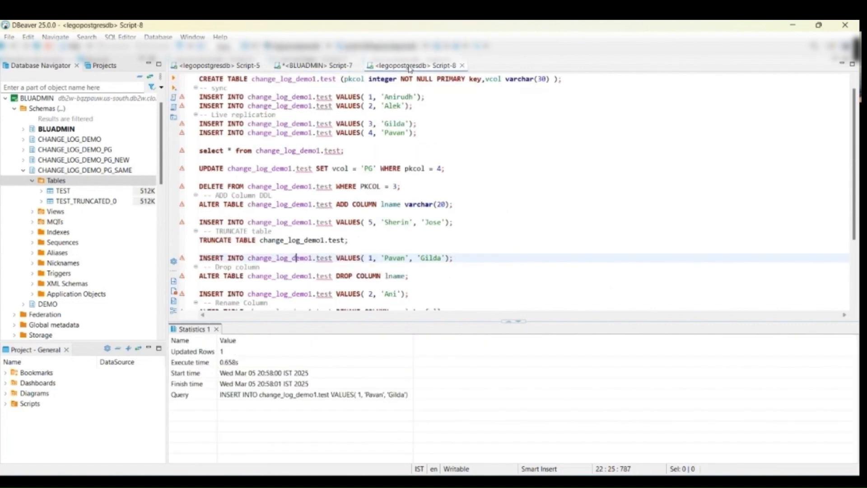
{"action": "scroll", "coordinate": [348, 279], "scroll_direction": "down", "scroll_amount": 2}
{"action": "scroll", "coordinate": [348, 278], "scroll_direction": "down", "scroll_amount": 2}
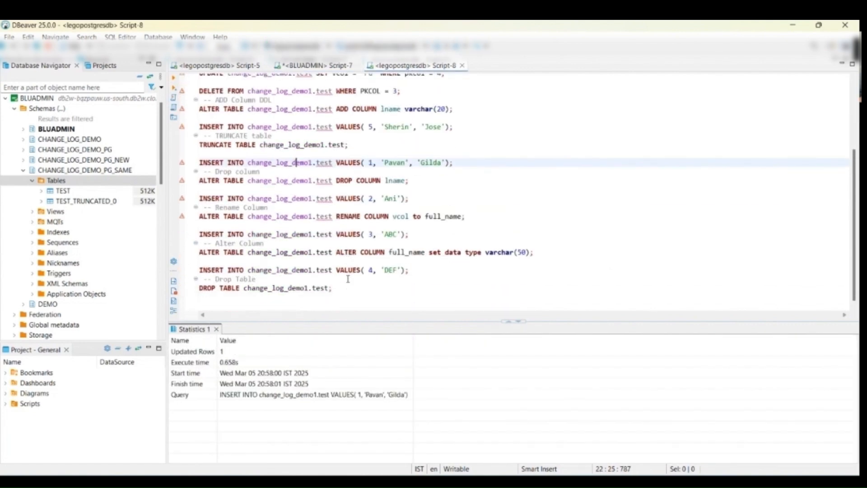
Step: In Script-8, execute the ALTER TABLE statement that drops column lname from change_log_demo1.test
{"action": "left_click", "coordinate": [323, 180]}
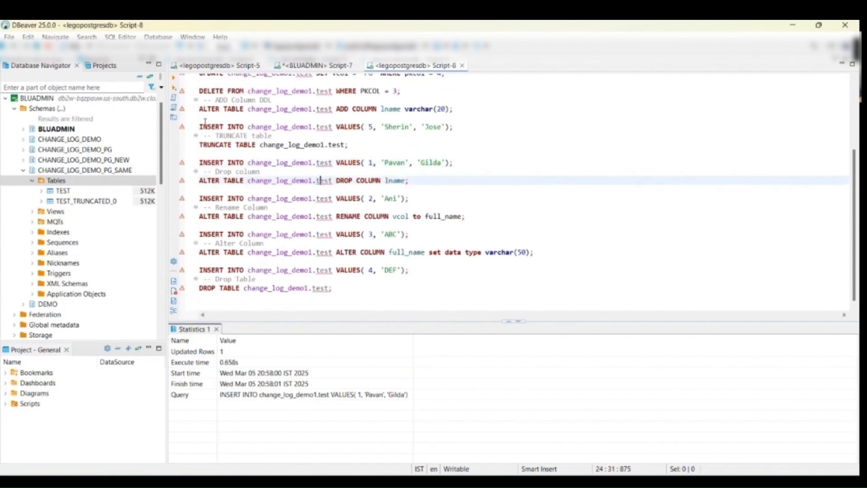
{"action": "left_click", "coordinate": [175, 81]}
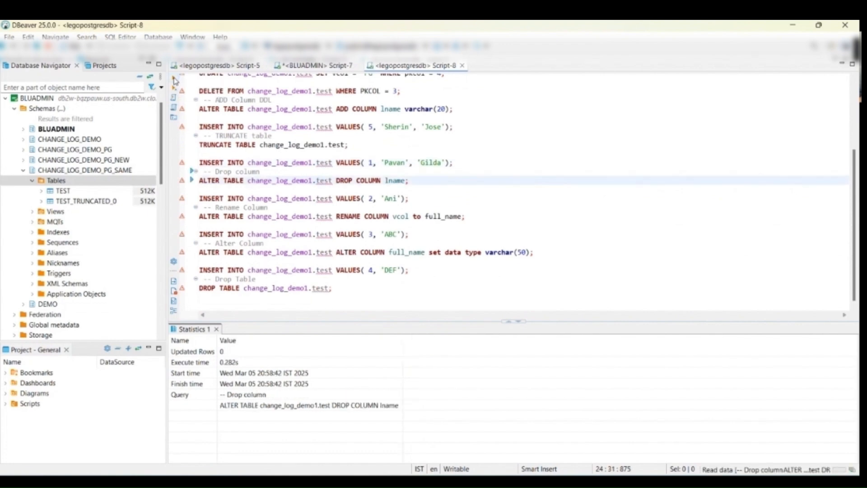
Step: In Script-7, query the two BLUADMIN CHANGE_LOG_DDL tables, new-table and same-table, to check how the column drop was logged
{"action": "left_click", "coordinate": [302, 65]}
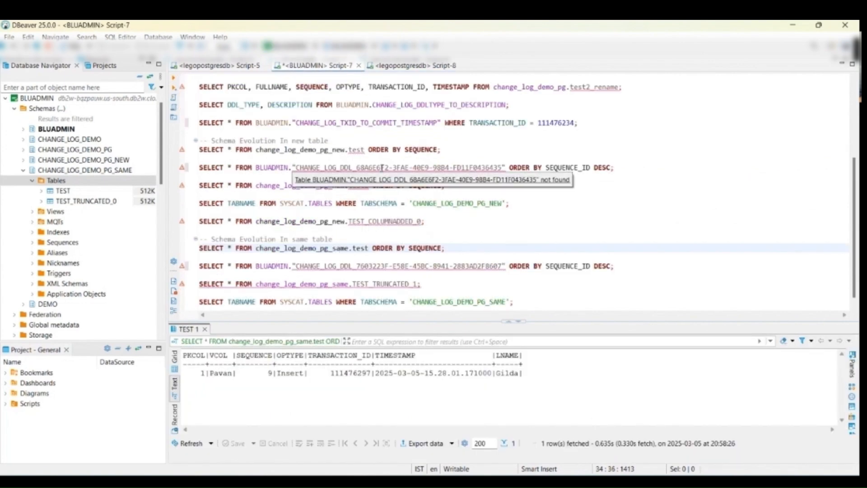
{"action": "left_click", "coordinate": [384, 167]}
{"action": "left_click", "coordinate": [175, 79]}
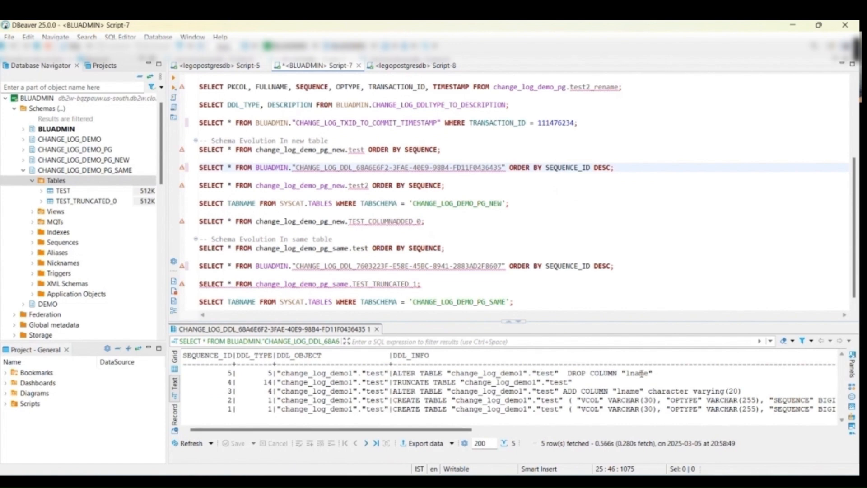
{"action": "left_click", "coordinate": [397, 267]}
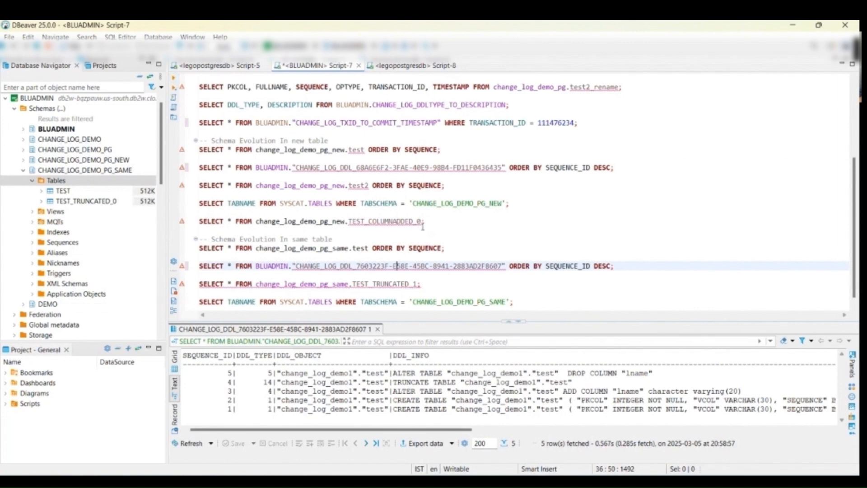
Step: List the table names of schema CHANGE_LOG_DEMO_PG_NEW from SYSCAT.TABLES and check for a table created by the column drop
{"action": "left_click", "coordinate": [388, 203]}
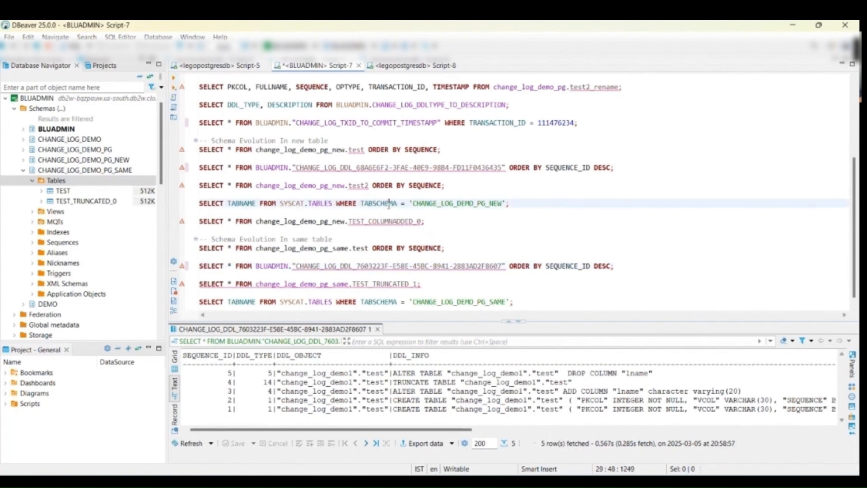
{"action": "left_click", "coordinate": [175, 80]}
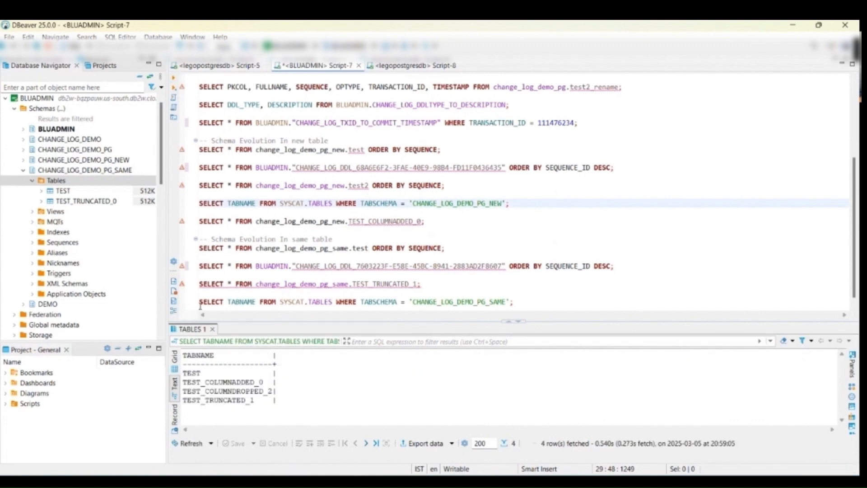
{"action": "left_click_drag", "start_coordinate": [274, 391], "coordinate": [182, 391]}
{"action": "left_click", "coordinate": [193, 372]}
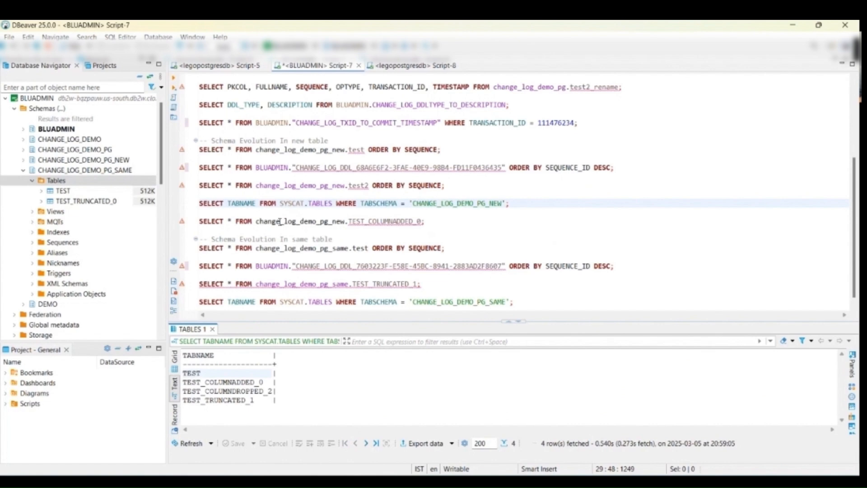
Step: Query the test tables in change_log_demo_pg_new and change_log_demo_pg_same to compare their columns after dropping lname
{"action": "left_click", "coordinate": [285, 154]}
{"action": "left_click", "coordinate": [175, 78]}
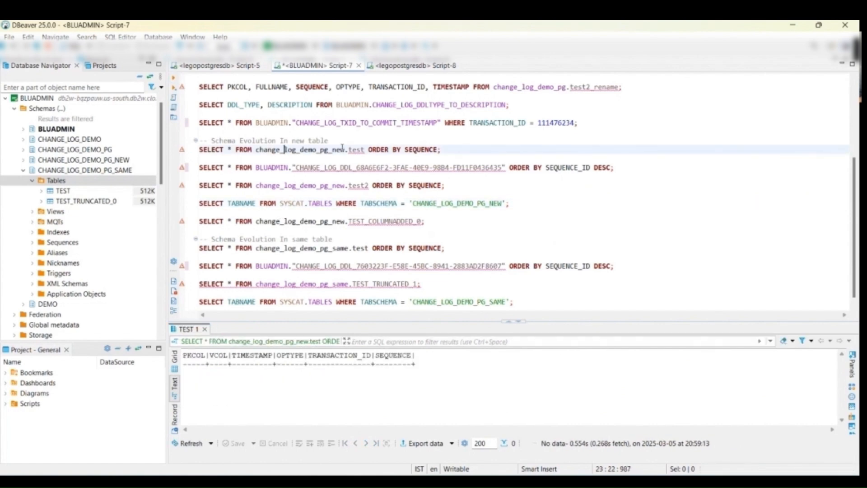
{"action": "left_click", "coordinate": [335, 248]}
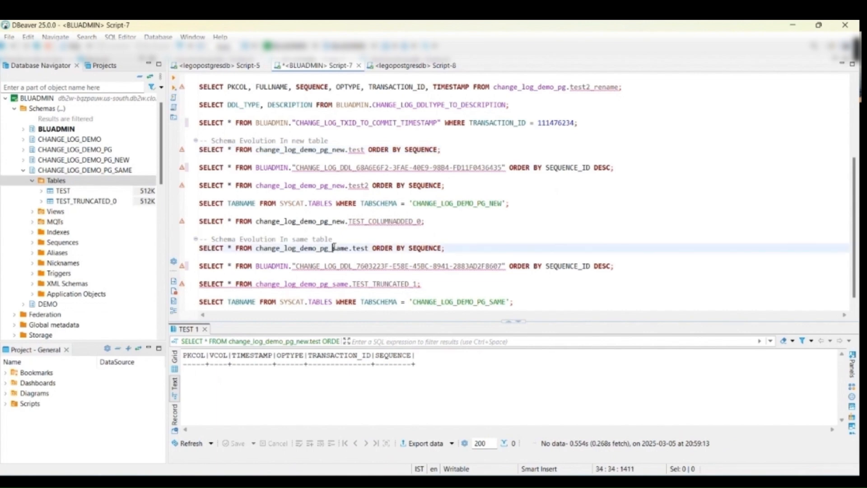
{"action": "left_click", "coordinate": [175, 78]}
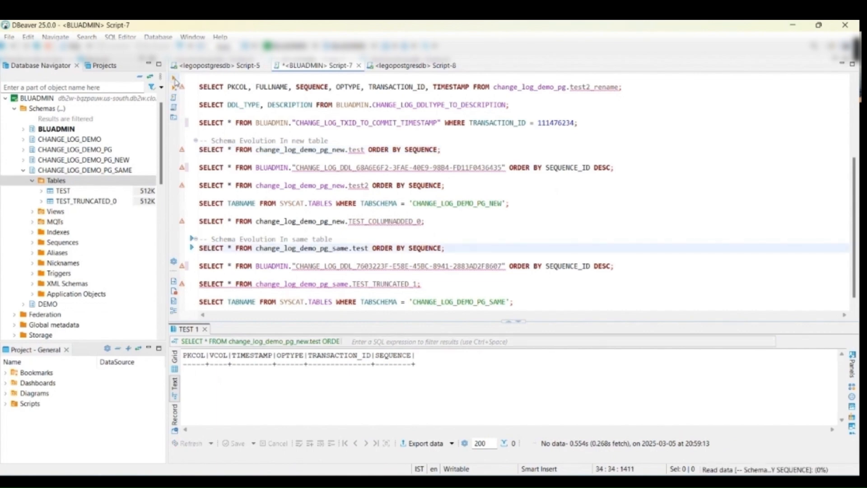
{"action": "left_click_drag", "start_coordinate": [277, 355], "coordinate": [194, 357]}
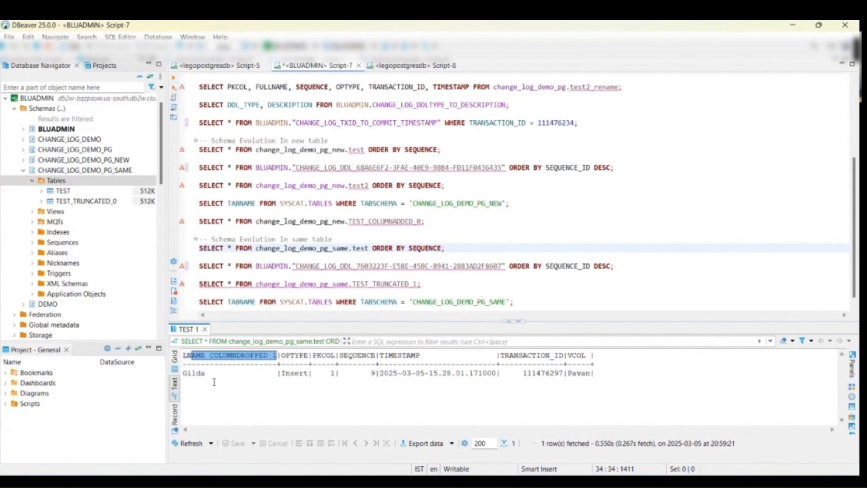
Step: In Script-8, insert the row with key 2 and a vcol value into change_log_demo1.test
{"action": "left_click", "coordinate": [413, 66]}
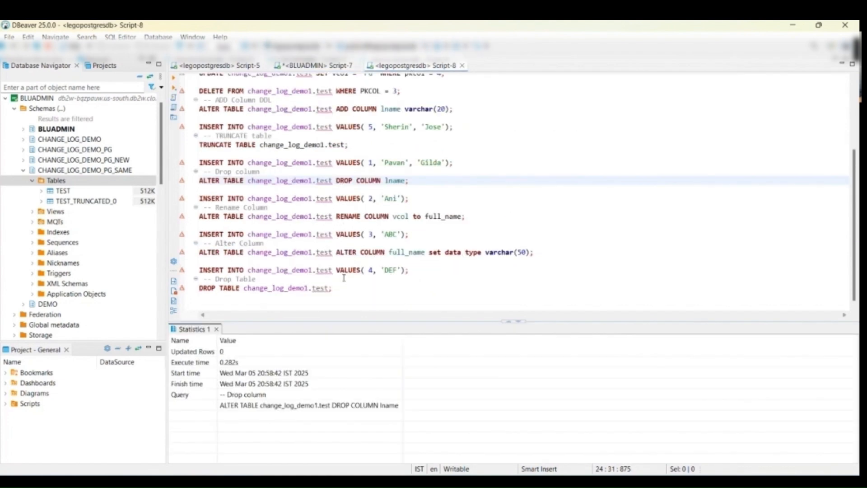
{"action": "left_click", "coordinate": [264, 198]}
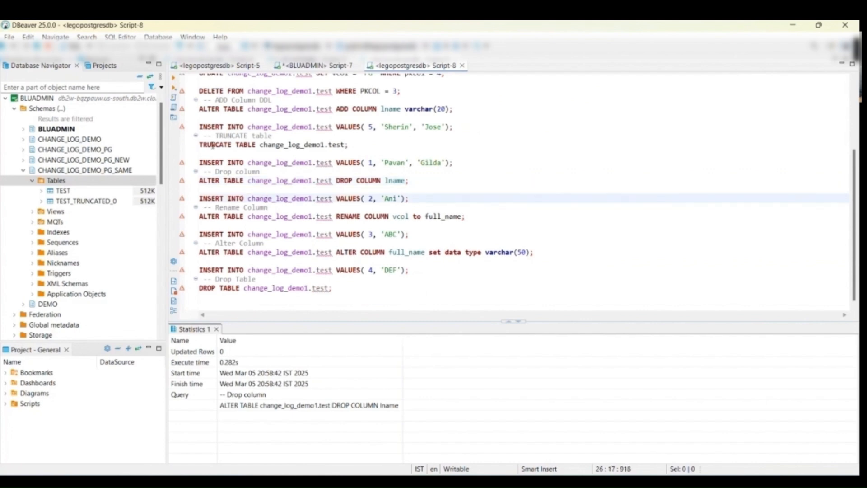
{"action": "left_click", "coordinate": [174, 79]}
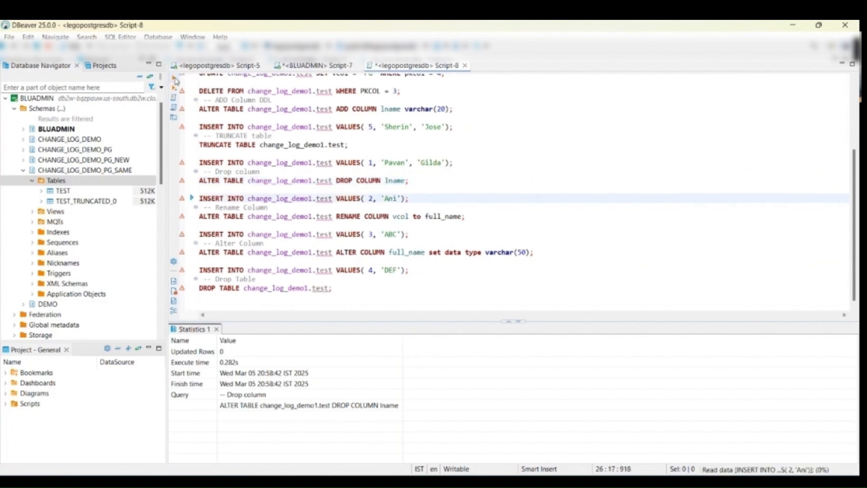
Step: In Script-7, query the test tables in change_log_demo_pg_new and change_log_demo_pg_same to check how the row with key 2 was logged
{"action": "left_click", "coordinate": [325, 67]}
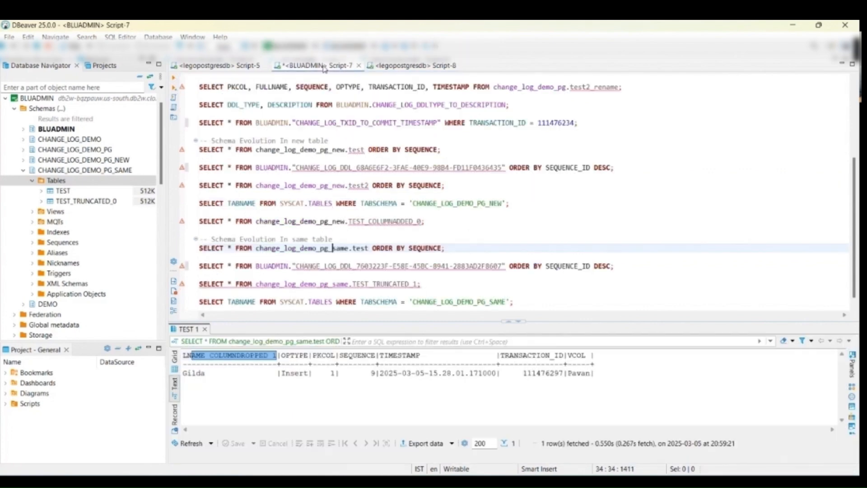
{"action": "left_click", "coordinate": [290, 150]}
{"action": "left_click", "coordinate": [175, 78]}
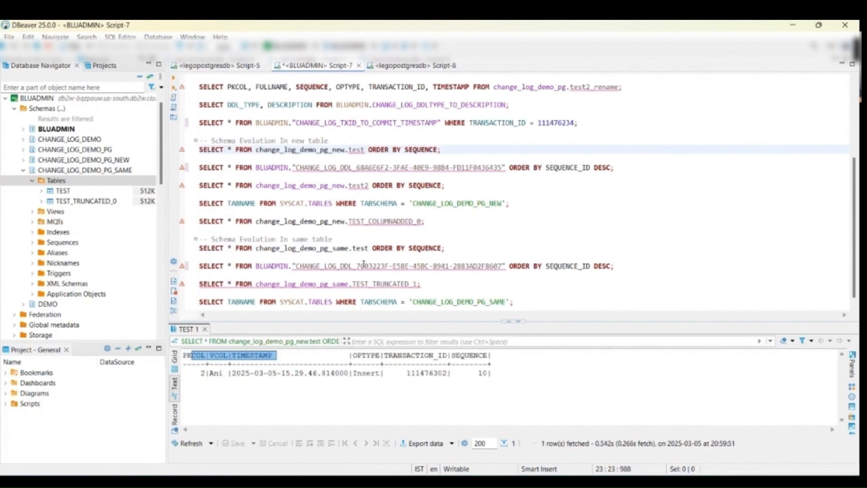
{"action": "left_click", "coordinate": [349, 249]}
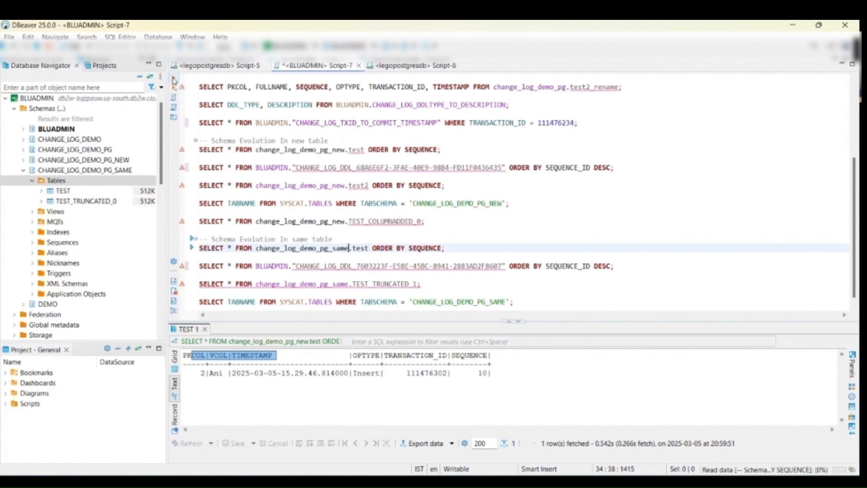
{"action": "left_click", "coordinate": [175, 79]}
{"action": "double_click", "coordinate": [273, 383]}
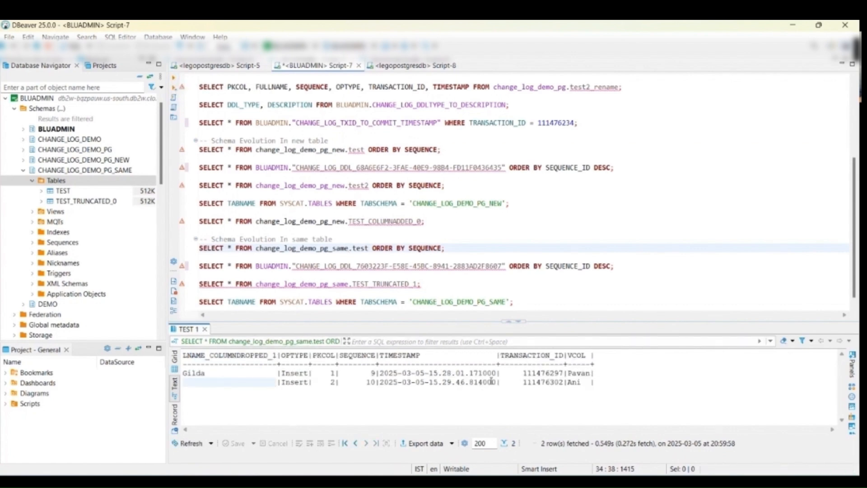
Step: In Script-8, rename column vcol of change_log_demo1.test to full_name
{"action": "left_click", "coordinate": [411, 65]}
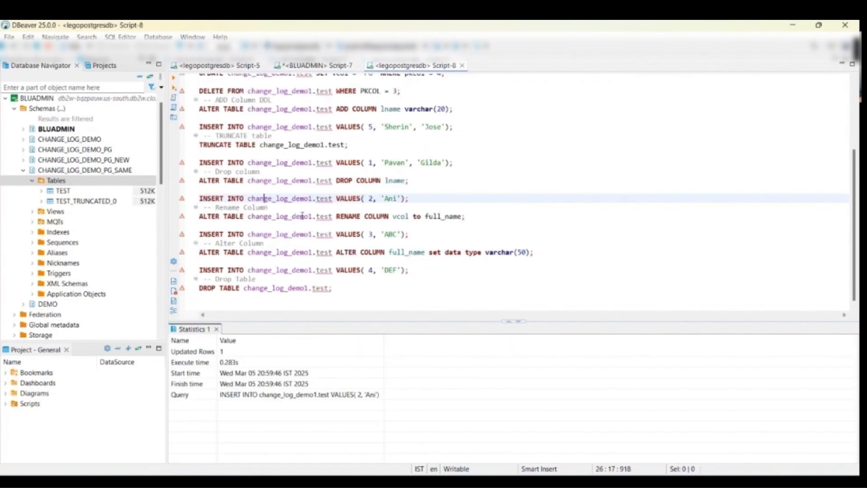
{"action": "left_click", "coordinate": [301, 216]}
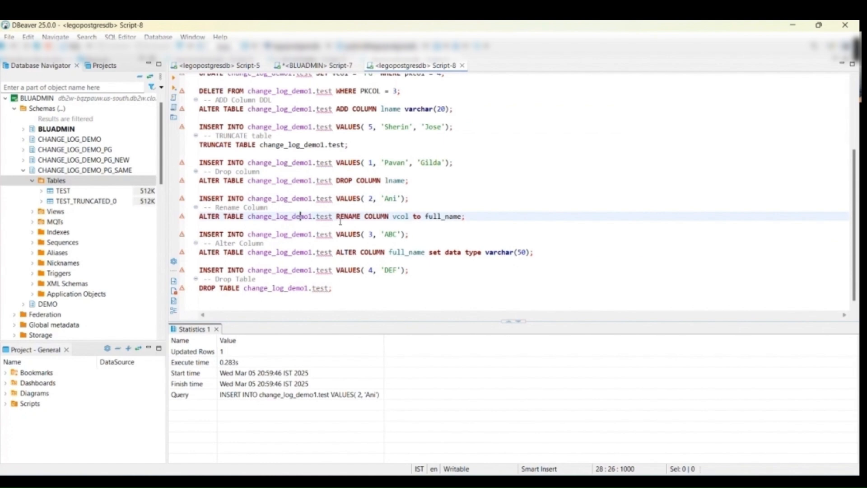
{"action": "left_click", "coordinate": [174, 79]}
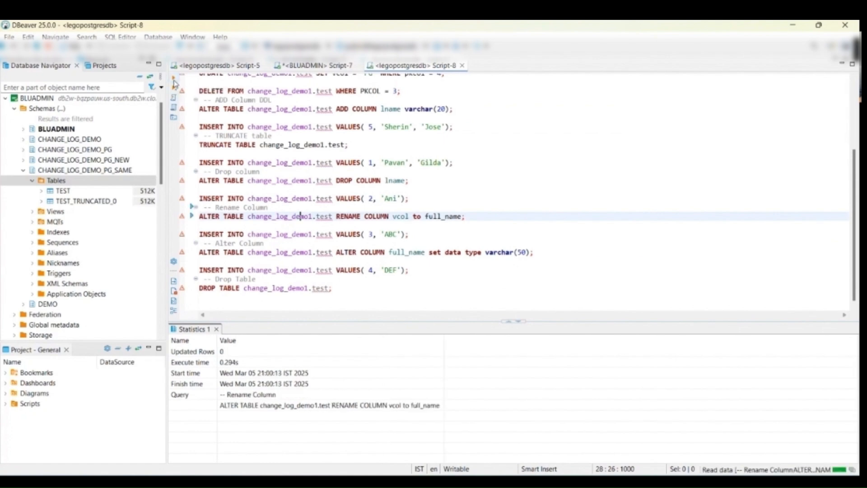
Step: In Script-7, query both BLUADMIN CHANGE_LOG_DDL tables to check how the rename of vcol to full_name was logged
{"action": "left_click", "coordinate": [313, 67]}
{"action": "left_click", "coordinate": [318, 168]}
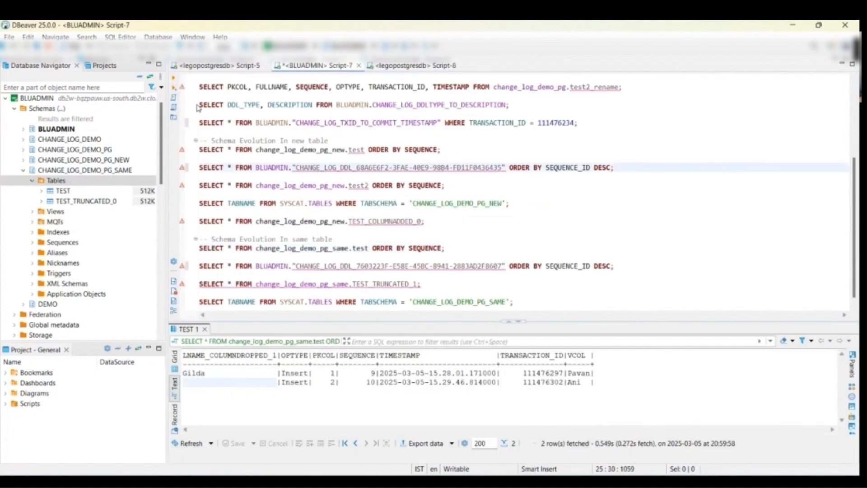
{"action": "left_click", "coordinate": [176, 80]}
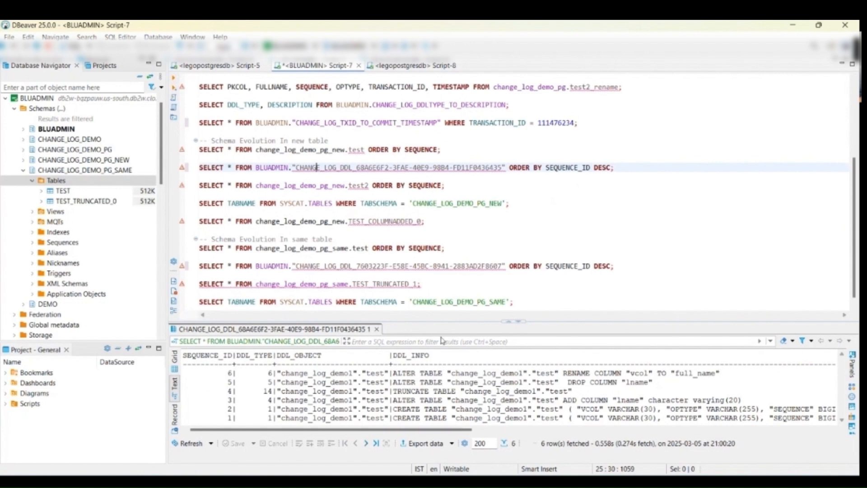
{"action": "left_click", "coordinate": [373, 265]}
{"action": "key", "text": "ctrl+Return"}
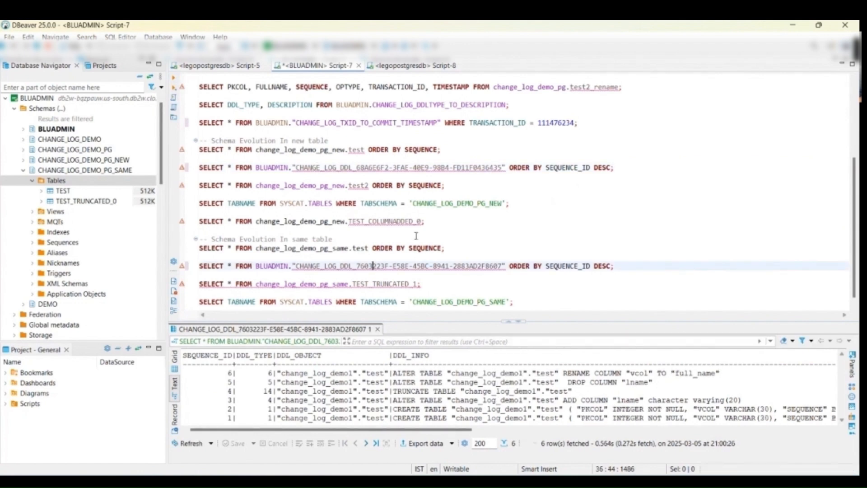
Step: List the table names of schema CHANGE_LOG_DEMO_PG_NEW again and check for a table created by the column rename
{"action": "left_click", "coordinate": [385, 203]}
{"action": "left_click", "coordinate": [173, 78]}
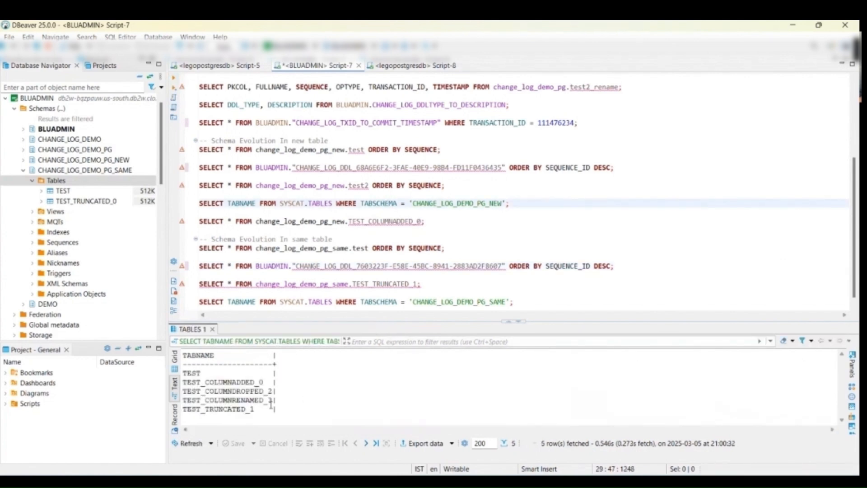
{"action": "left_click_drag", "start_coordinate": [274, 400], "coordinate": [183, 401]}
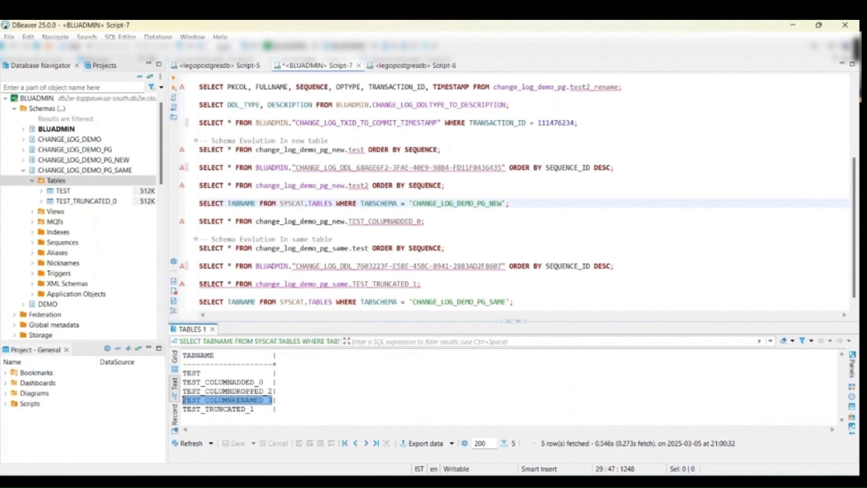
{"action": "left_click", "coordinate": [192, 372]}
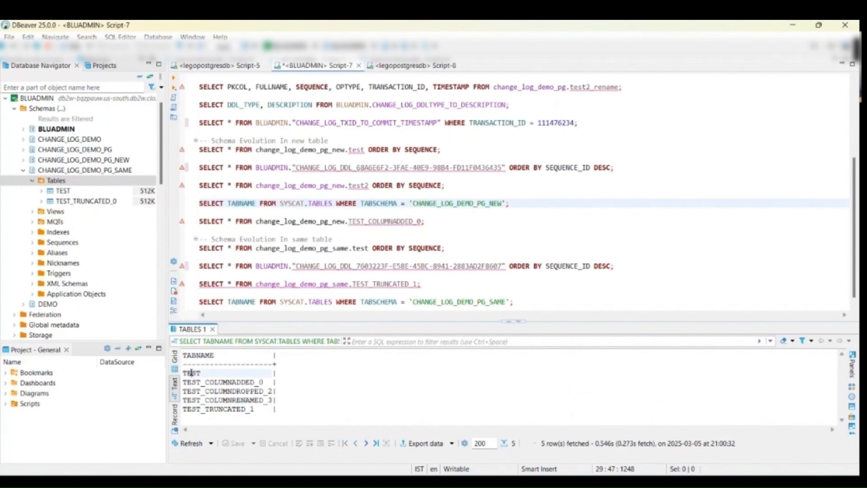
Step: Query the test tables in change_log_demo_pg_new and change_log_demo_pg_same to compare their renamed and full_name columns
{"action": "left_click", "coordinate": [346, 149]}
{"action": "key", "text": "ctrl+Return"}
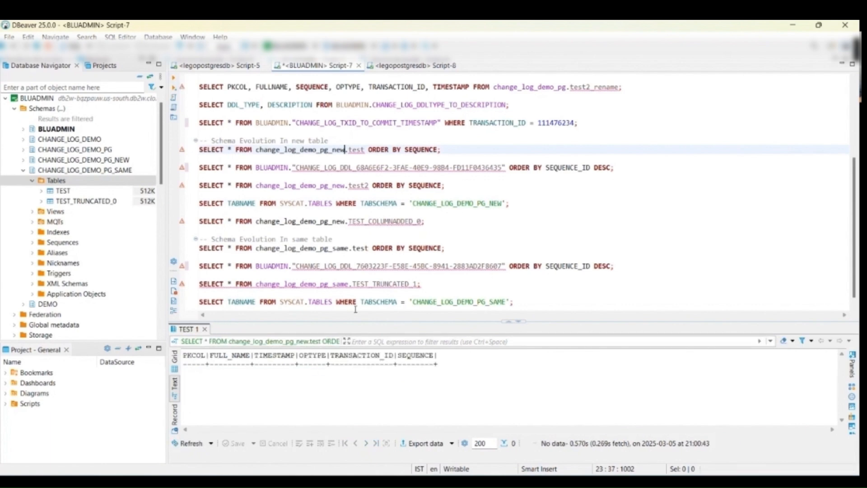
{"action": "left_click", "coordinate": [282, 247]}
{"action": "left_click", "coordinate": [174, 79]}
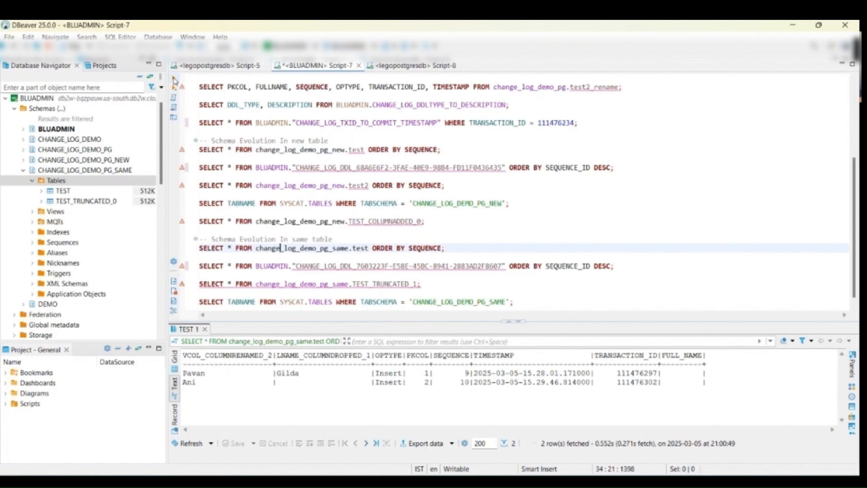
{"action": "left_click", "coordinate": [272, 356]}
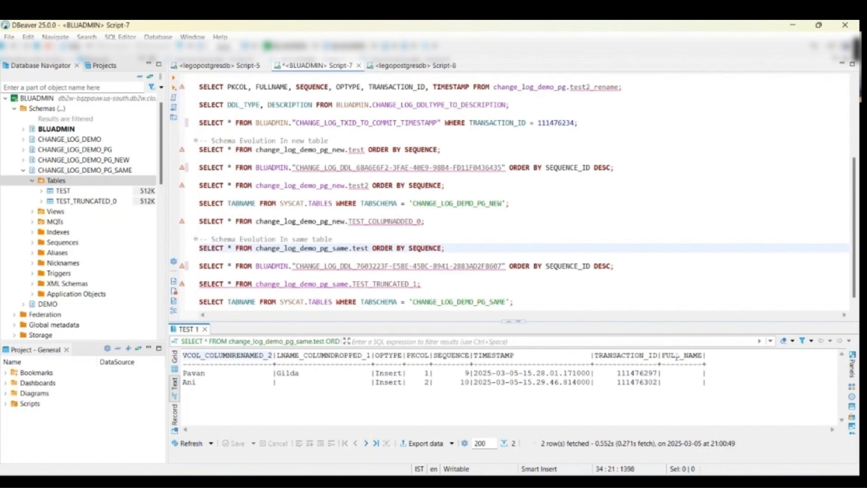
{"action": "left_click_drag", "start_coordinate": [663, 355], "coordinate": [680, 355]}
{"action": "left_click", "coordinate": [690, 384]}
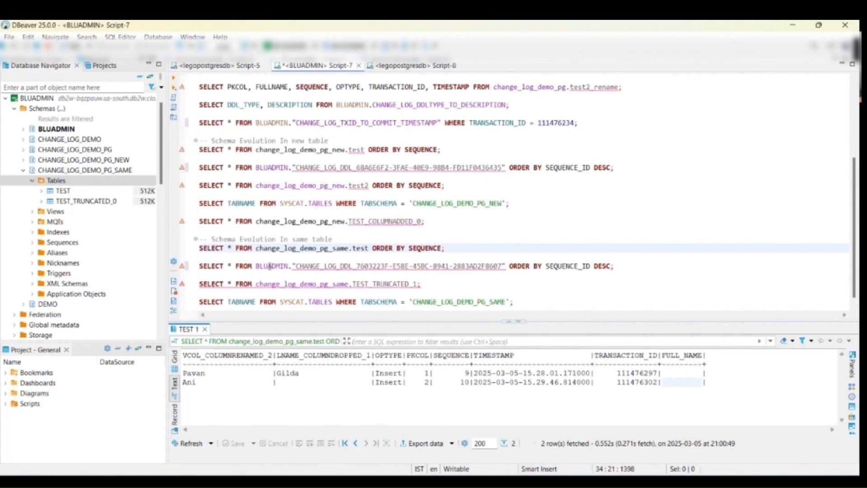
Step: In Script-8, insert the row with values 3 and 'ABC' into change_log_demo1.test
{"action": "left_click", "coordinate": [393, 67]}
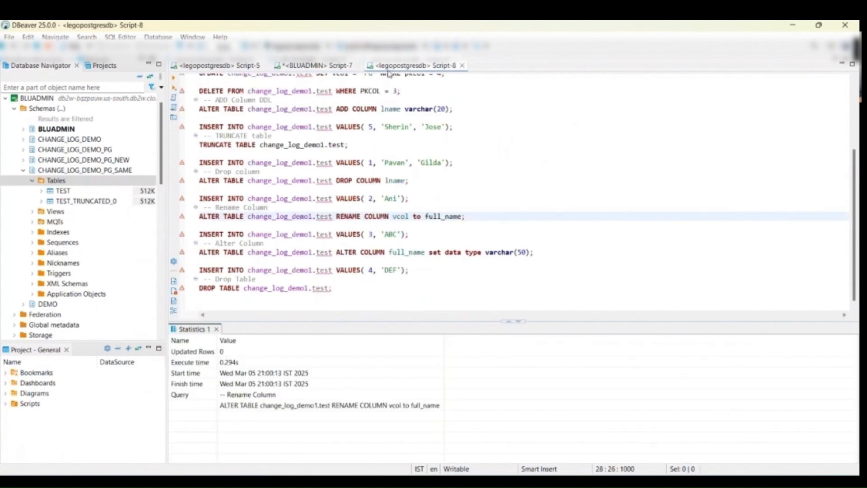
{"action": "left_click", "coordinate": [272, 234]}
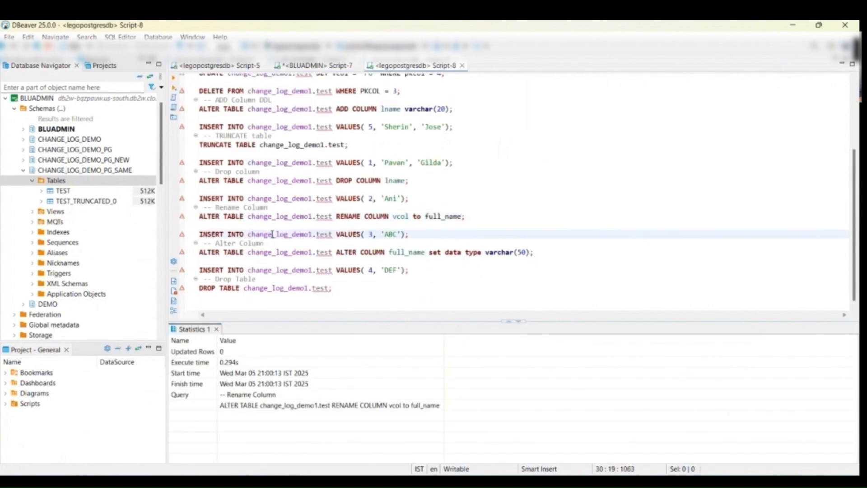
{"action": "left_click", "coordinate": [176, 82]}
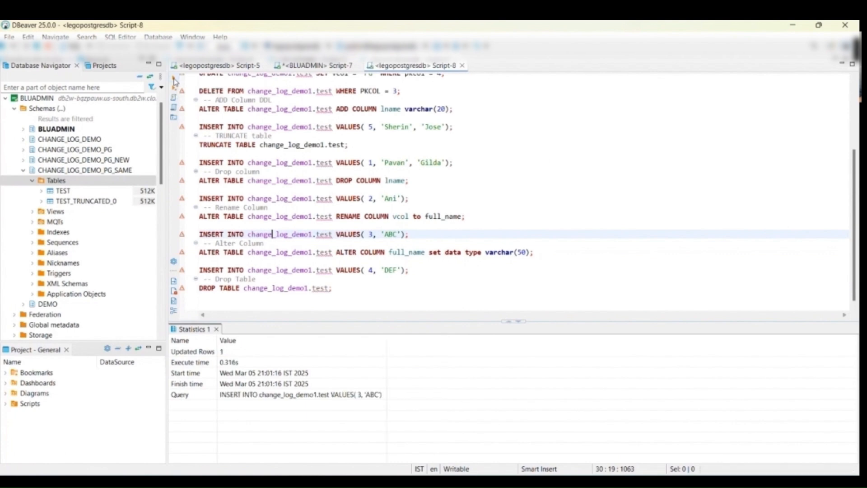
Step: In Script-7, query the test tables in change_log_demo_pg_new and change_log_demo_pg_same to check how the inserted 'ABC' row was logged
{"action": "left_click", "coordinate": [324, 66]}
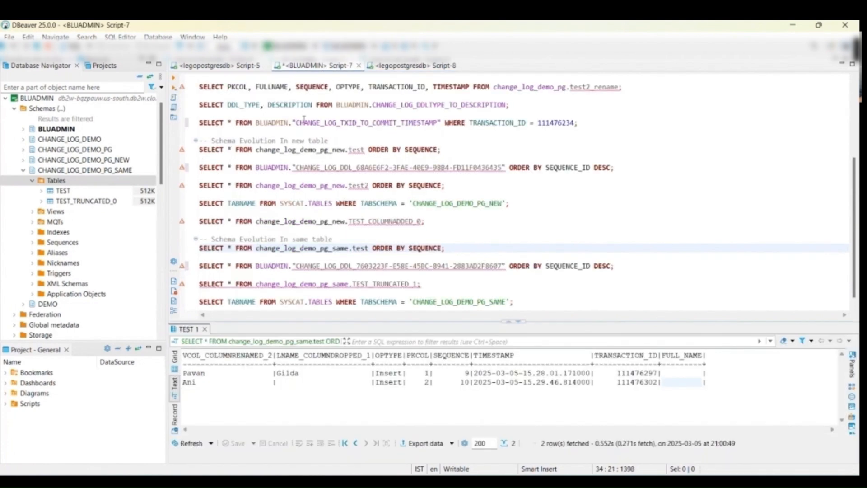
{"action": "left_click", "coordinate": [302, 150]}
{"action": "left_click", "coordinate": [173, 80]}
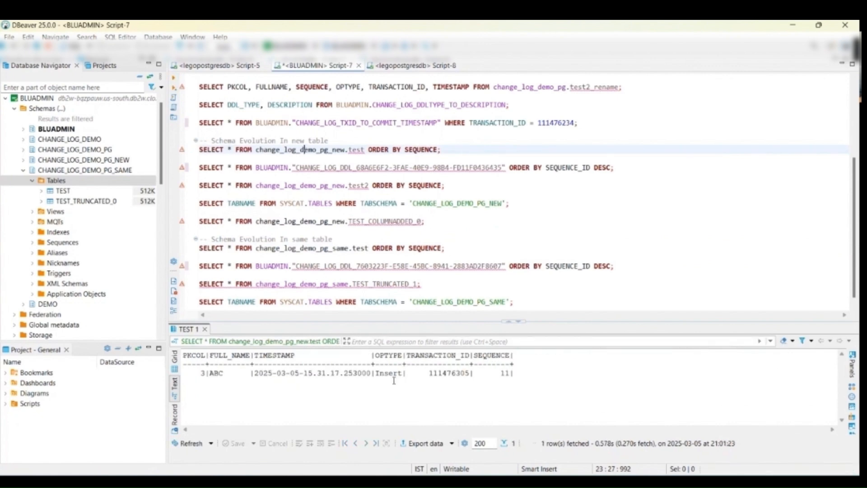
{"action": "left_click", "coordinate": [338, 248]}
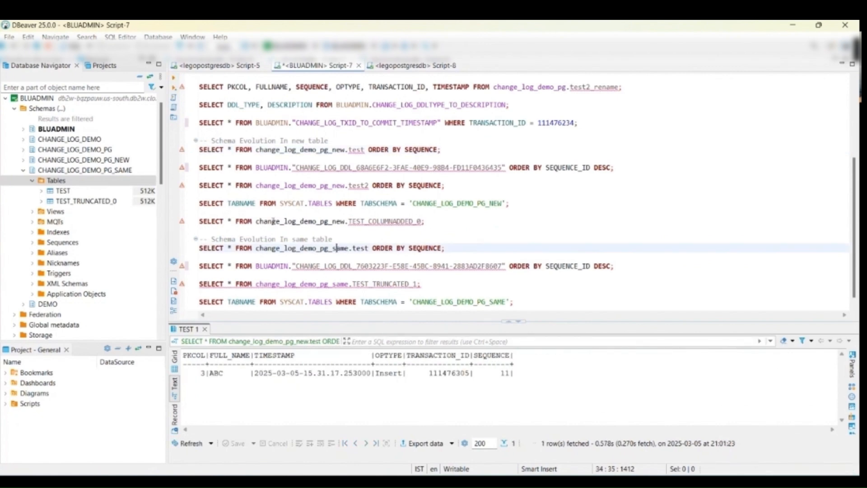
{"action": "left_click", "coordinate": [175, 79]}
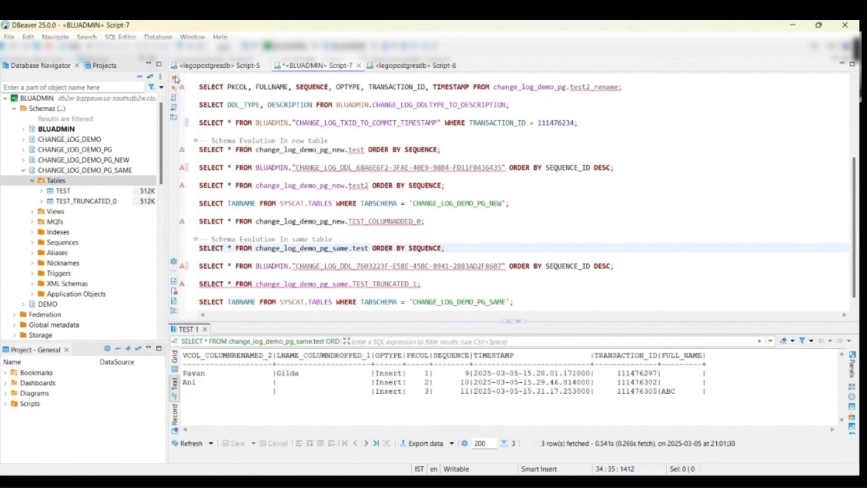
{"action": "left_click_drag", "start_coordinate": [662, 392], "coordinate": [677, 391]}
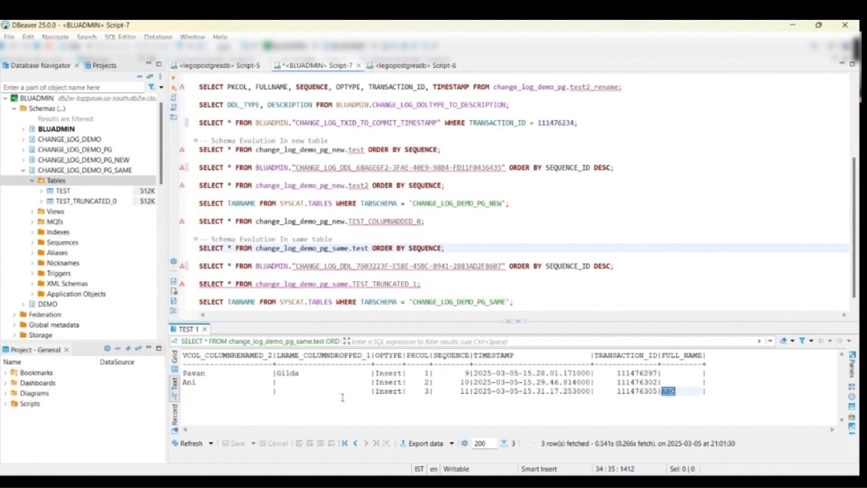
Step: In Script-8, alter the full_name column of change_log_demo1.test to data type varchar(50)
{"action": "left_click", "coordinate": [405, 66]}
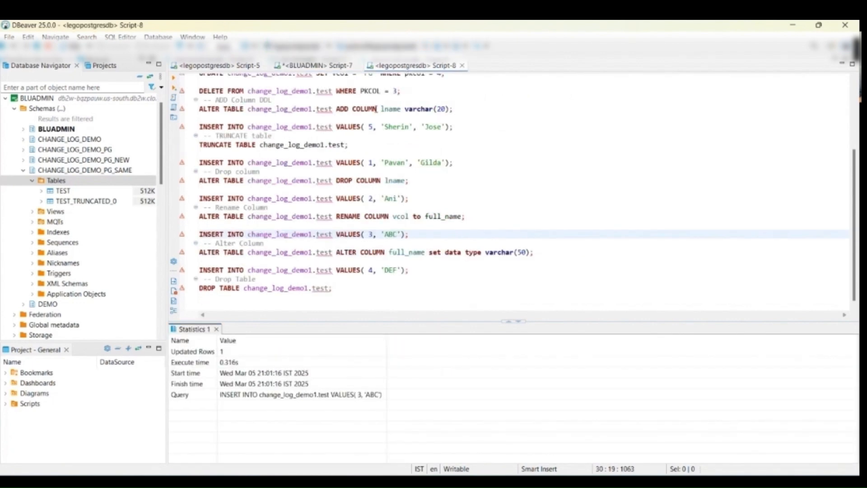
{"action": "left_click", "coordinate": [277, 252]}
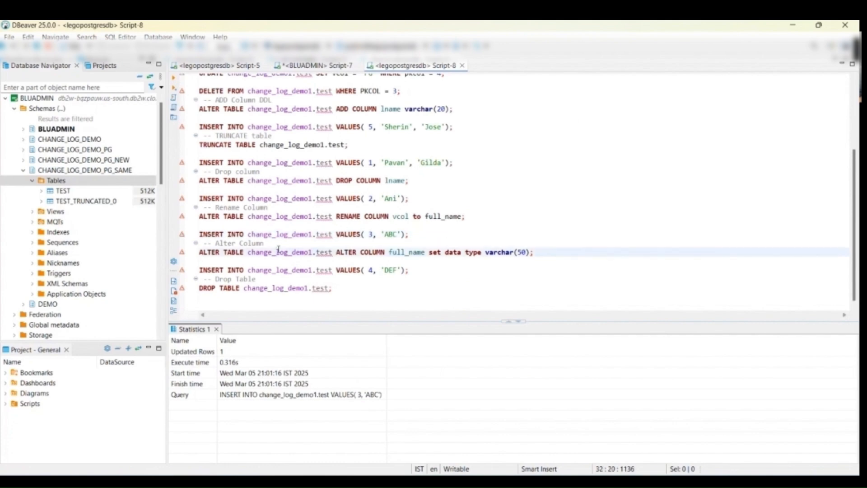
{"action": "left_click", "coordinate": [174, 80]}
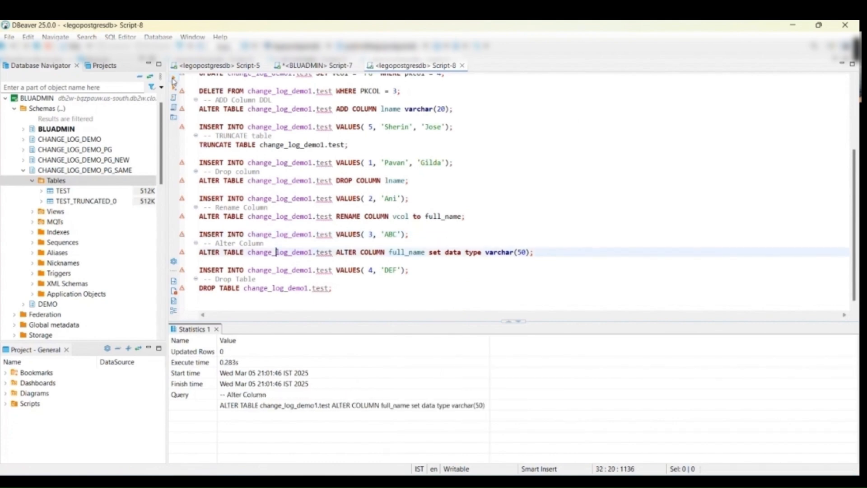
Step: In Script-7, list the table names of schema CHANGE_LOG_DEMO_PG_NEW and check for a table created by the column alteration
{"action": "left_click", "coordinate": [317, 66]}
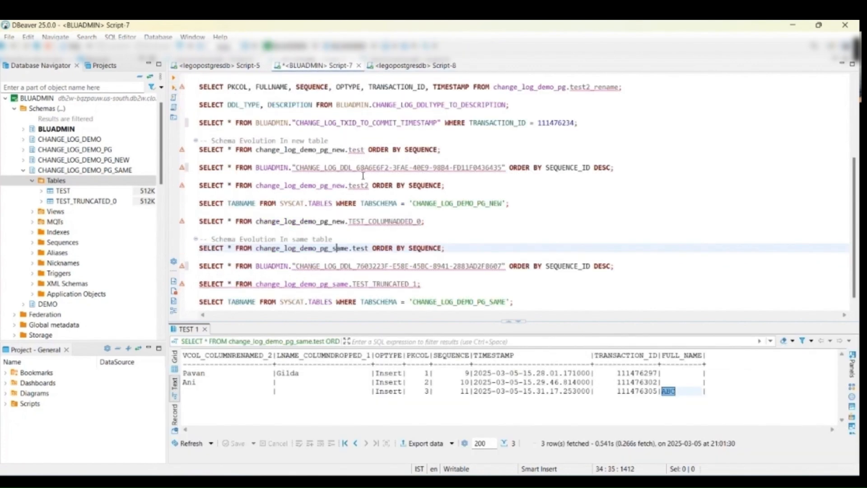
{"action": "left_click", "coordinate": [374, 204]}
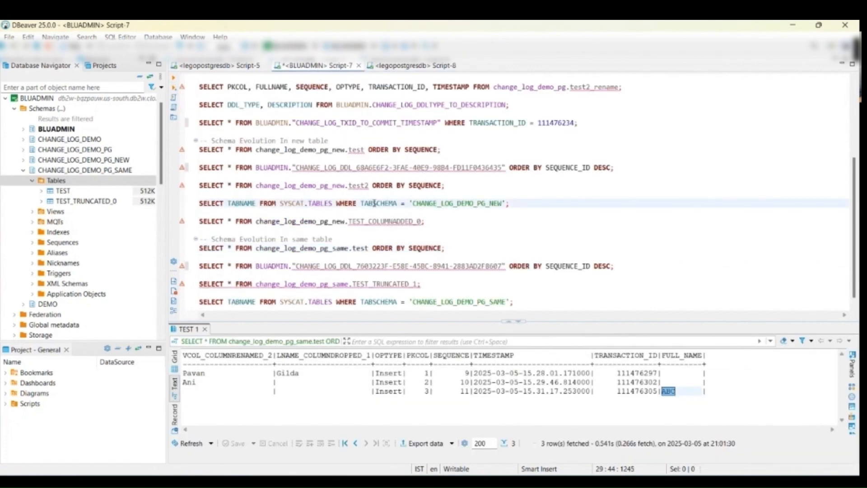
{"action": "left_click", "coordinate": [174, 79]}
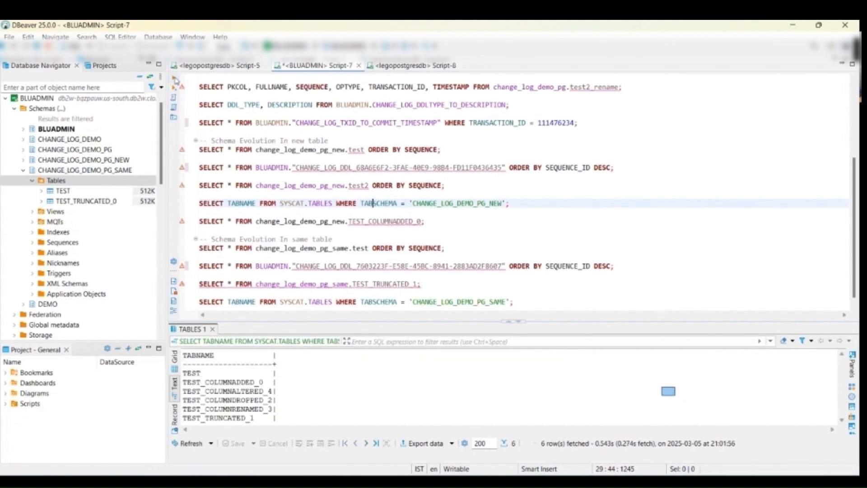
{"action": "left_click_drag", "start_coordinate": [278, 391], "coordinate": [183, 392]}
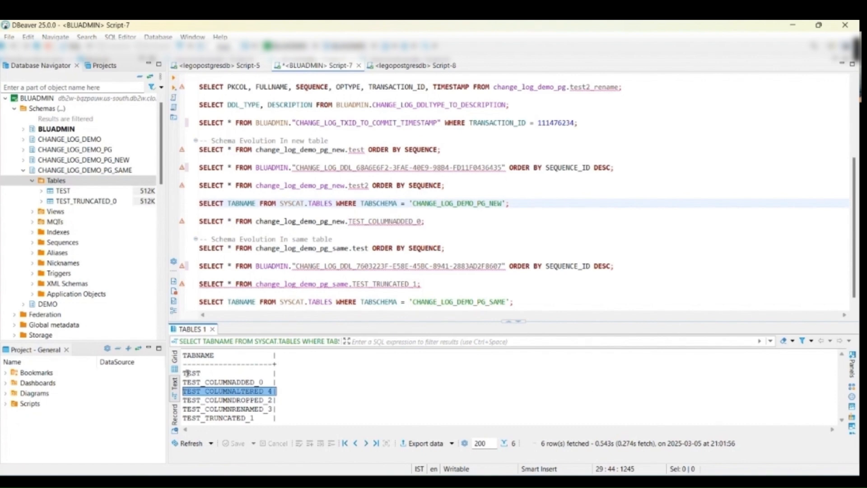
{"action": "double_click", "coordinate": [187, 373]}
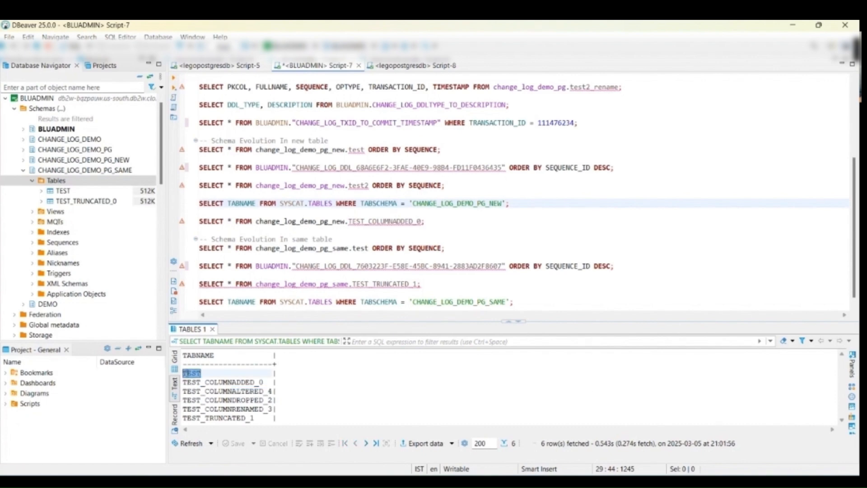
Step: Query both BLUADMIN CHANGE_LOG_DDL tables to check how the data type change of full_name was logged
{"action": "left_click", "coordinate": [324, 171]}
{"action": "left_click", "coordinate": [176, 80]}
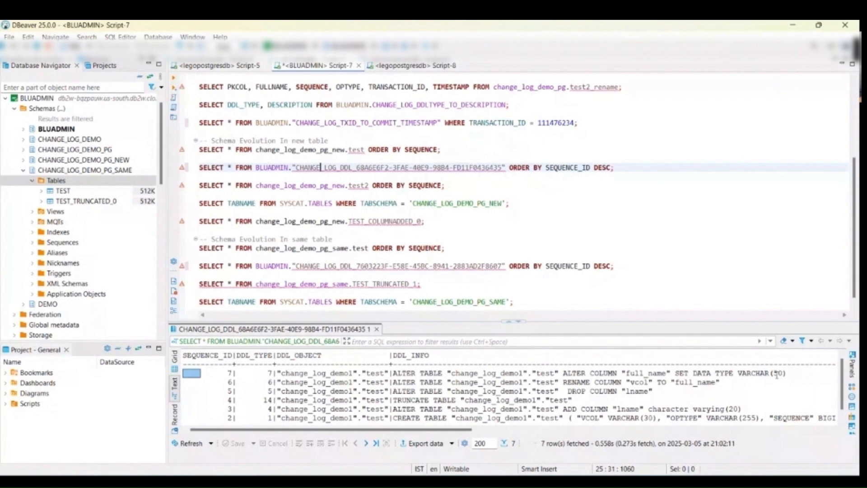
{"action": "left_click", "coordinate": [419, 266]}
{"action": "left_click", "coordinate": [174, 79]}
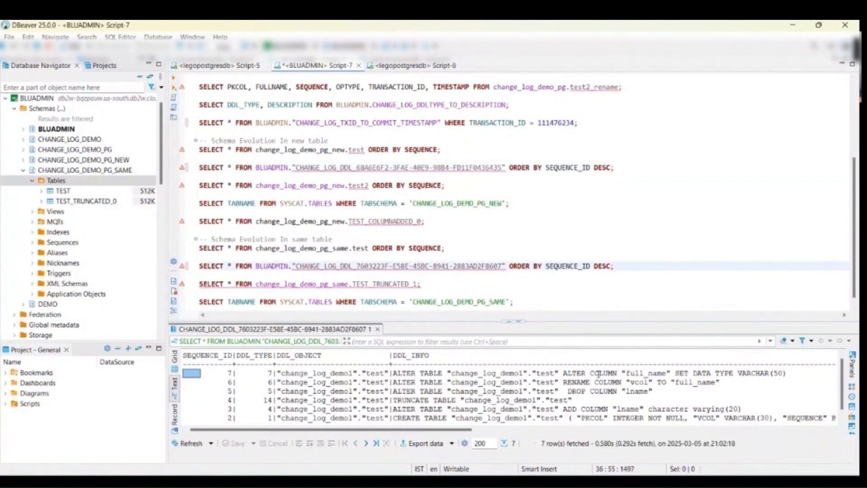
Step: Query the test tables in change_log_demo_pg_same and change_log_demo_pg_new to compare their columns after the full_name data type change
{"action": "left_click", "coordinate": [324, 248]}
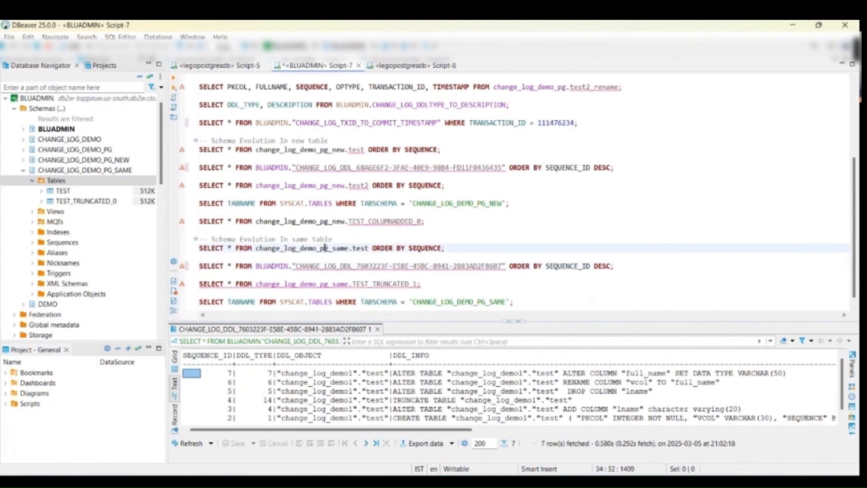
{"action": "left_click", "coordinate": [175, 78]}
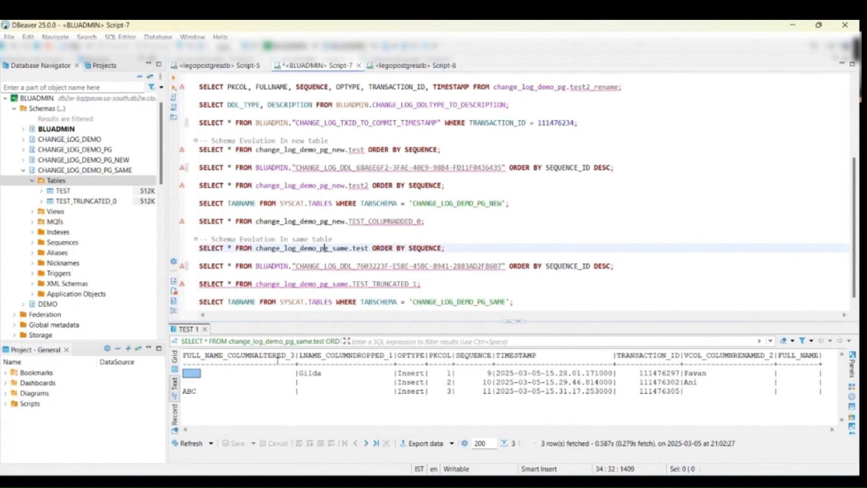
{"action": "left_click_drag", "start_coordinate": [293, 355], "coordinate": [183, 356]}
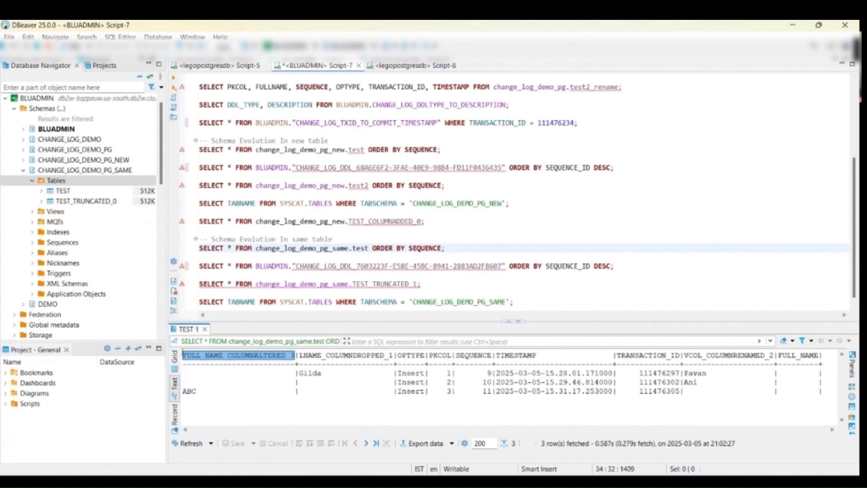
{"action": "double_click", "coordinate": [789, 355]}
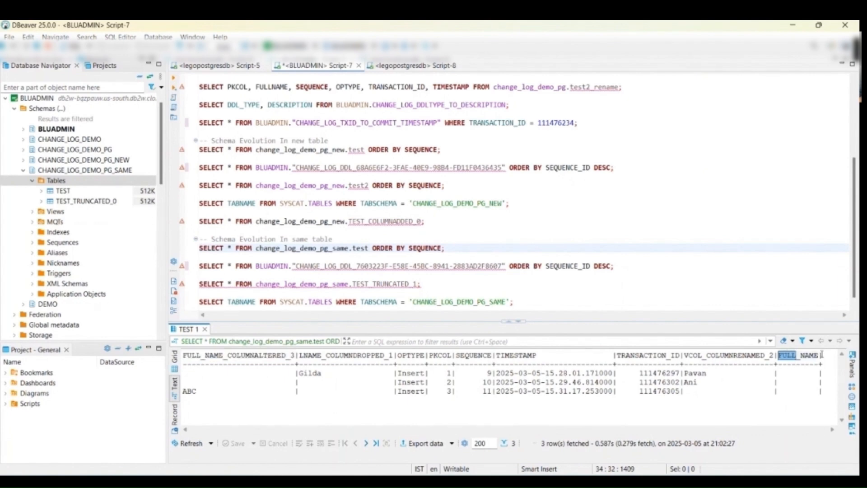
{"action": "left_click", "coordinate": [342, 149]}
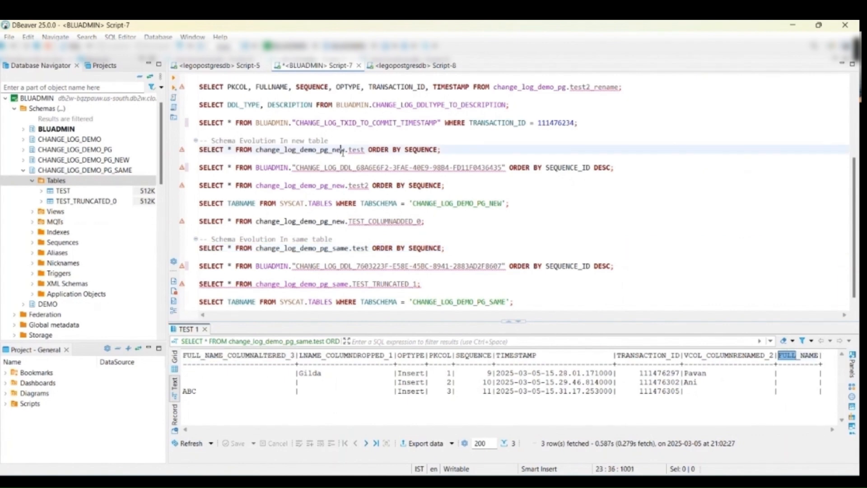
{"action": "left_click", "coordinate": [174, 87]}
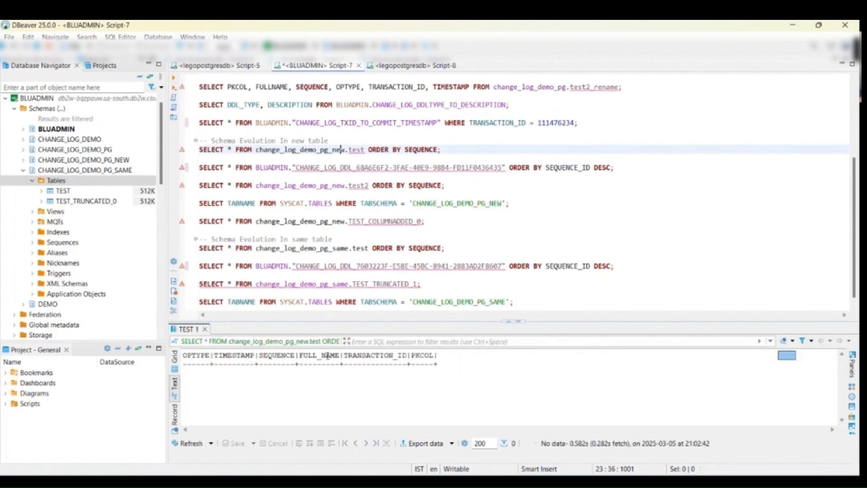
Step: In Script-8, insert the row with values 4 and 'DEF' into change_log_demo1.test
{"action": "left_click", "coordinate": [407, 66]}
{"action": "left_click", "coordinate": [310, 270]}
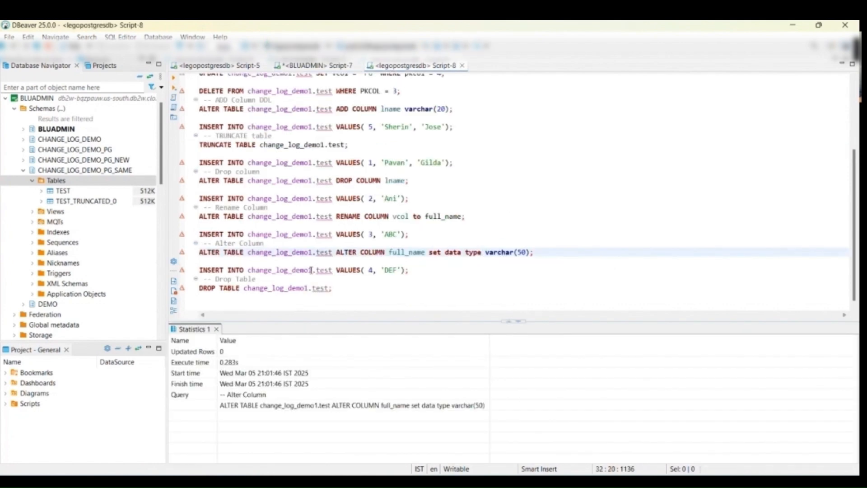
{"action": "left_click", "coordinate": [173, 81]}
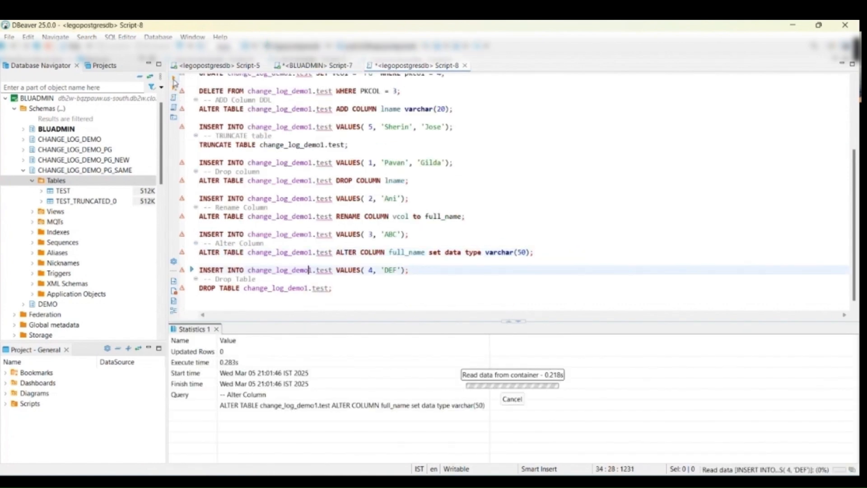
Step: In Script-7, query the new-table and same-table test logs to check which column holds the inserted 'DEF' value
{"action": "left_click", "coordinate": [312, 66]}
{"action": "left_click", "coordinate": [332, 149]}
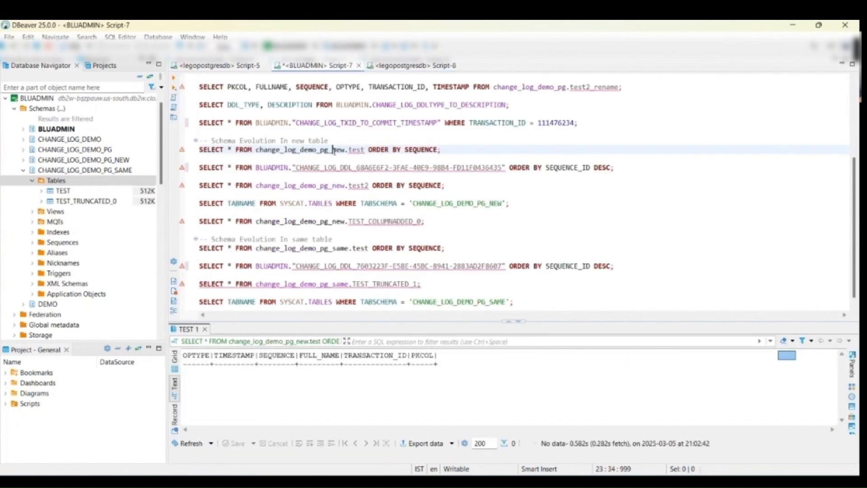
{"action": "left_click", "coordinate": [175, 79]}
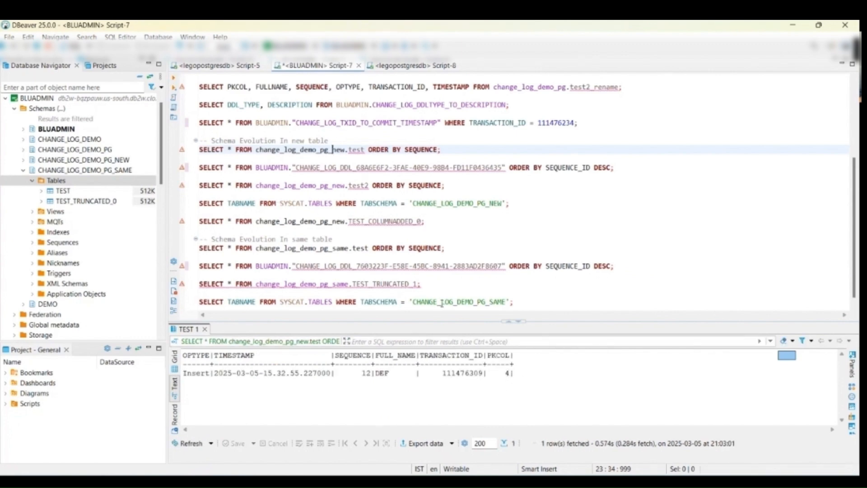
{"action": "left_click", "coordinate": [348, 249]}
{"action": "left_click", "coordinate": [174, 79]}
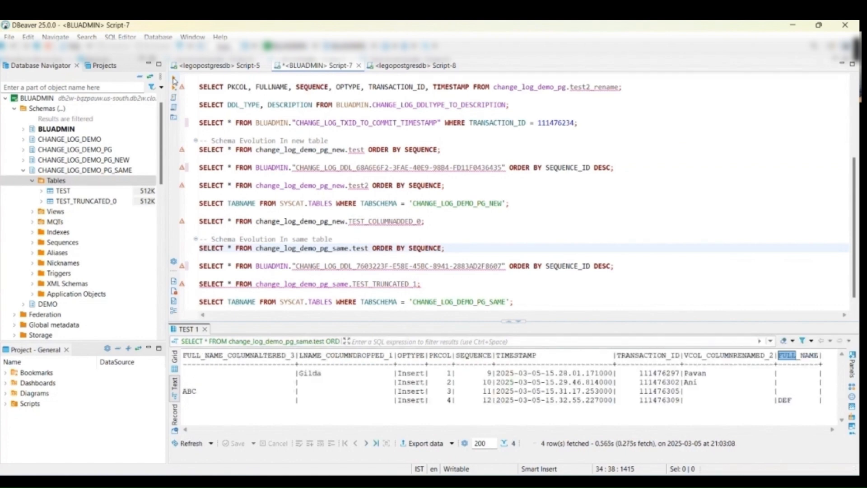
{"action": "double_click", "coordinate": [785, 400]}
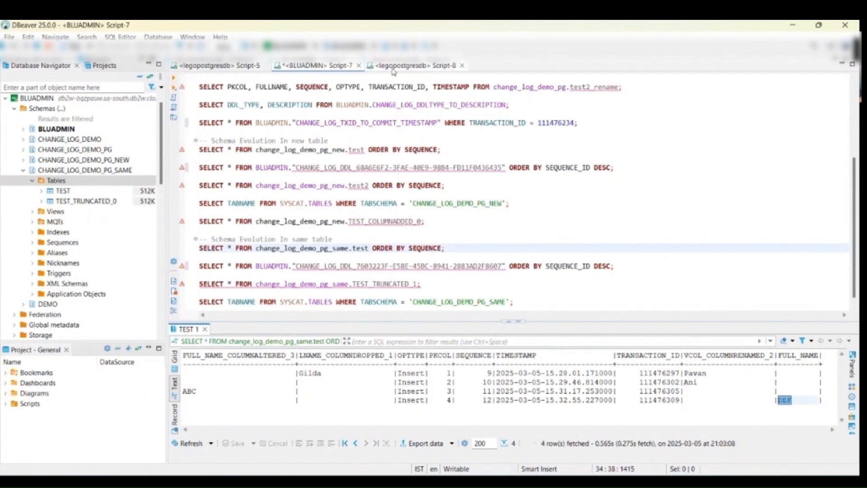
Step: In Script-8, drop the source table change_log_demo1.test
{"action": "left_click", "coordinate": [412, 65]}
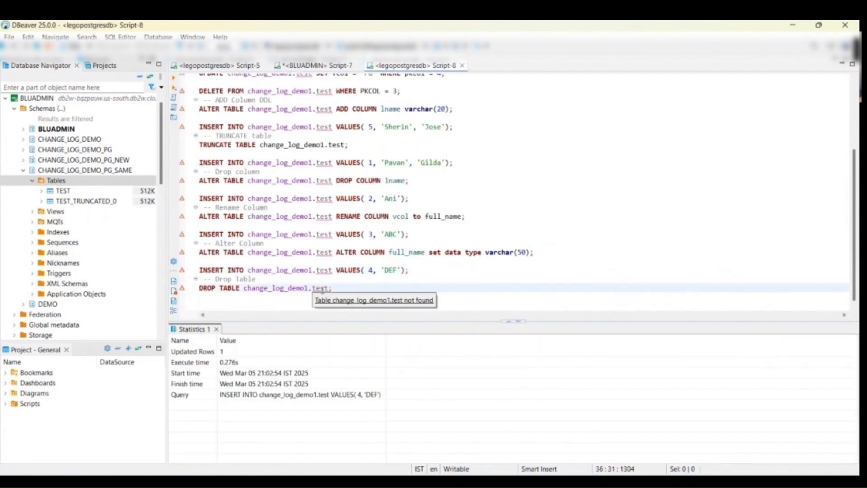
{"action": "left_click", "coordinate": [174, 80]}
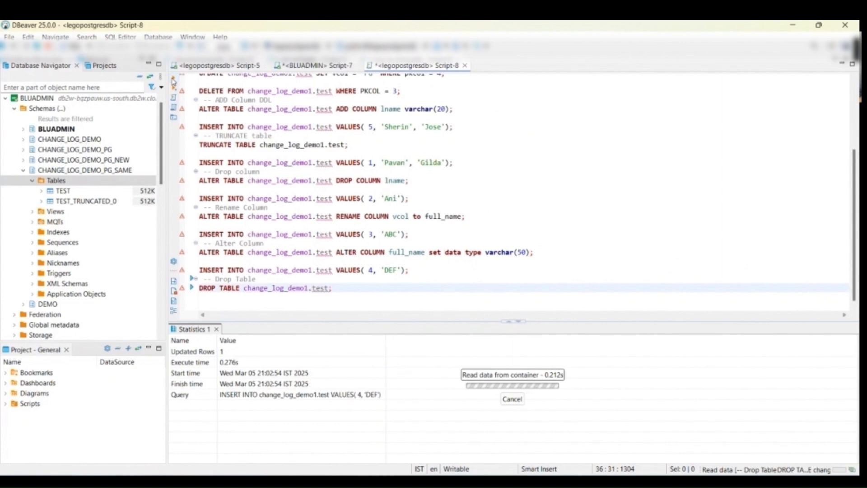
Step: In Script-7, list the table names of schema CHANGE_LOG_DEMO_PG_NEW to check how the table drop was handled
{"action": "left_click", "coordinate": [316, 65]}
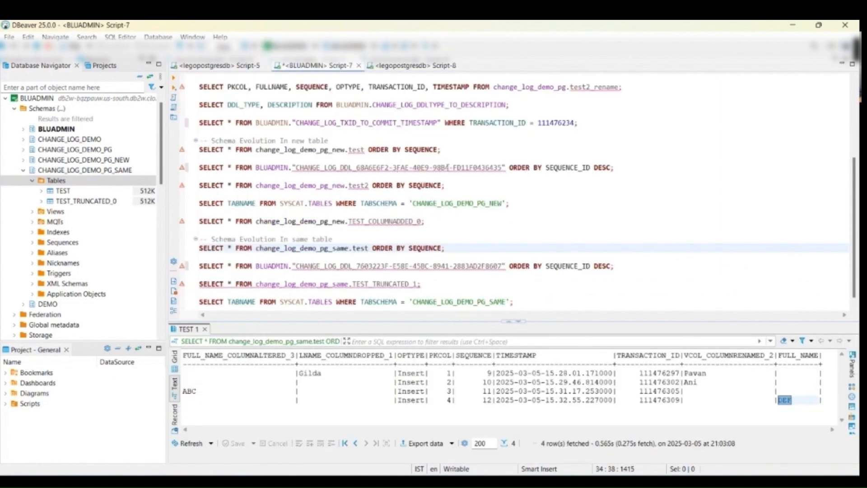
{"action": "left_click", "coordinate": [431, 196]}
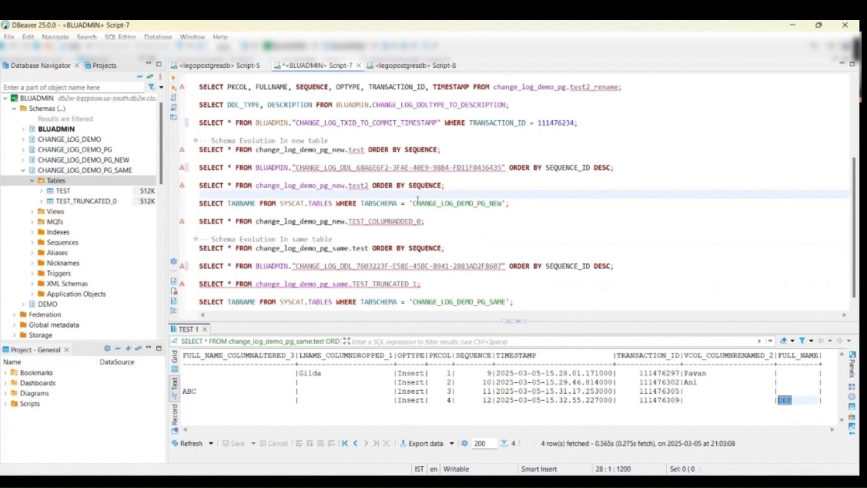
{"action": "left_click", "coordinate": [393, 204]}
{"action": "left_click", "coordinate": [176, 79]}
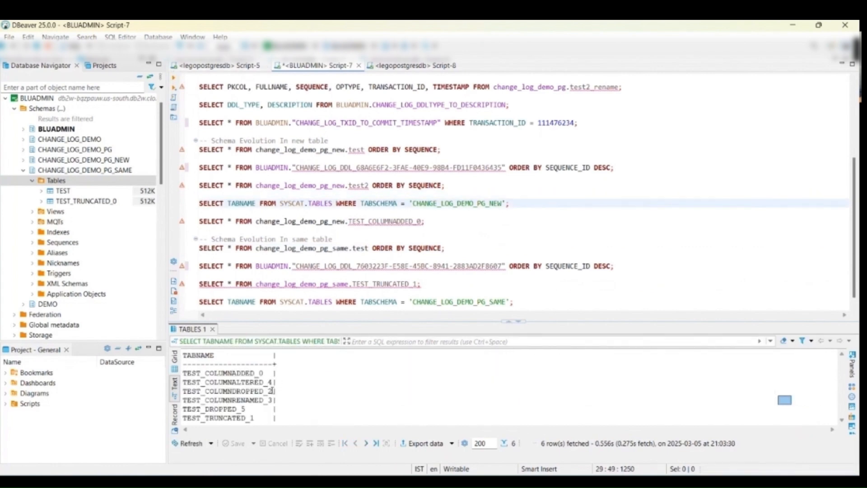
{"action": "left_click_drag", "start_coordinate": [277, 391], "coordinate": [181, 391]}
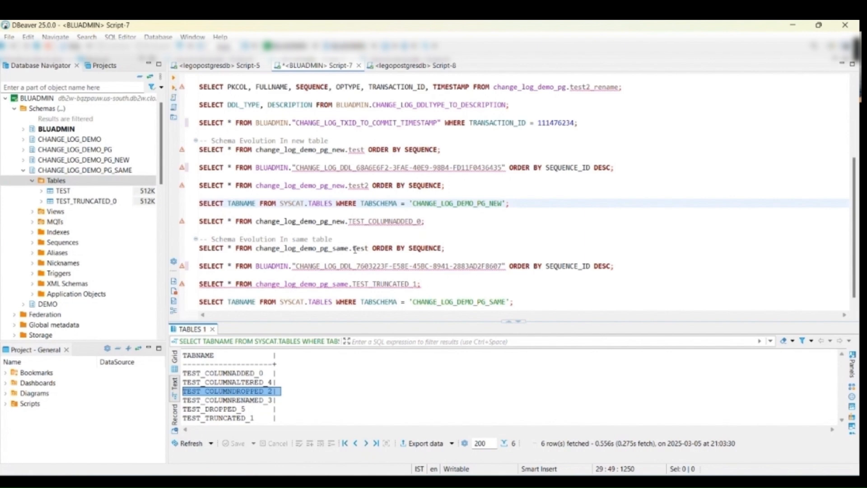
Step: List the table names of schema CHANGE_LOG_DEMO_PG_SAME and check for the table representing the dropped source table
{"action": "left_click", "coordinate": [387, 302]}
{"action": "left_click", "coordinate": [175, 80]}
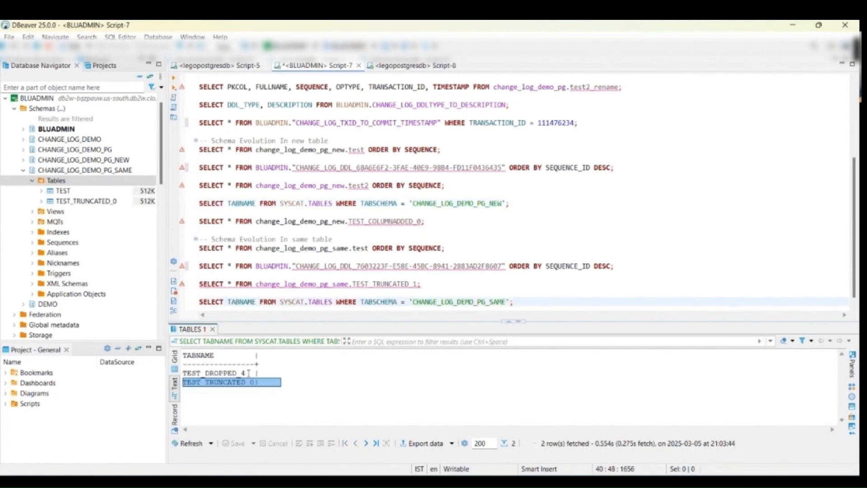
{"action": "left_click_drag", "start_coordinate": [246, 371], "coordinate": [182, 373]}
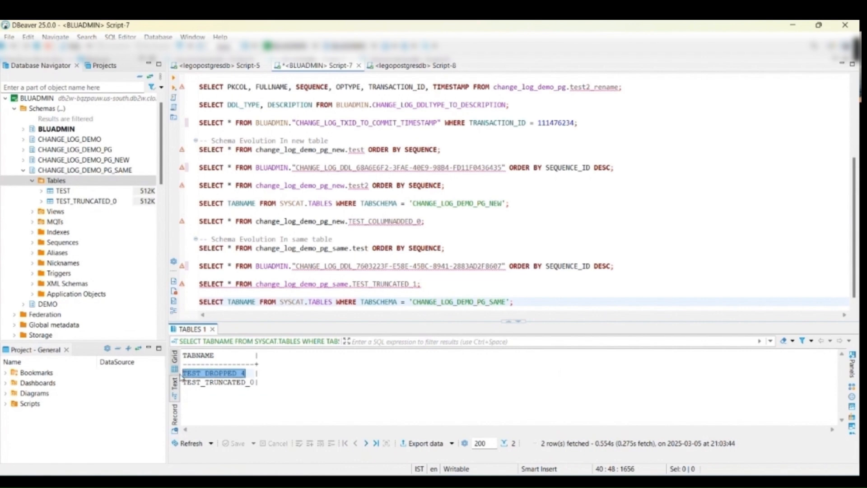